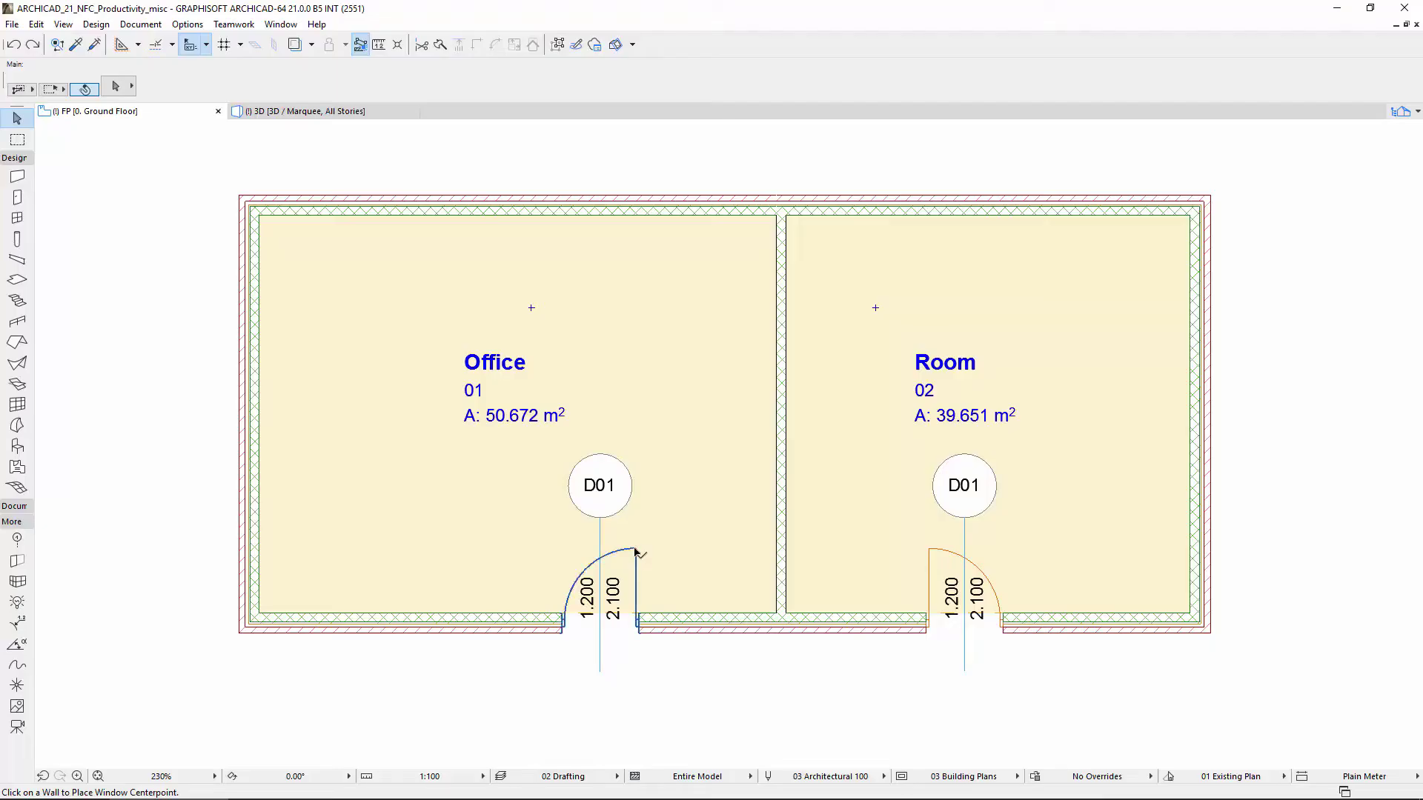
Select the Office's D01 door and add the Room's D01 door to the selection.
{"action": "left_click", "coordinate": [635, 559]}
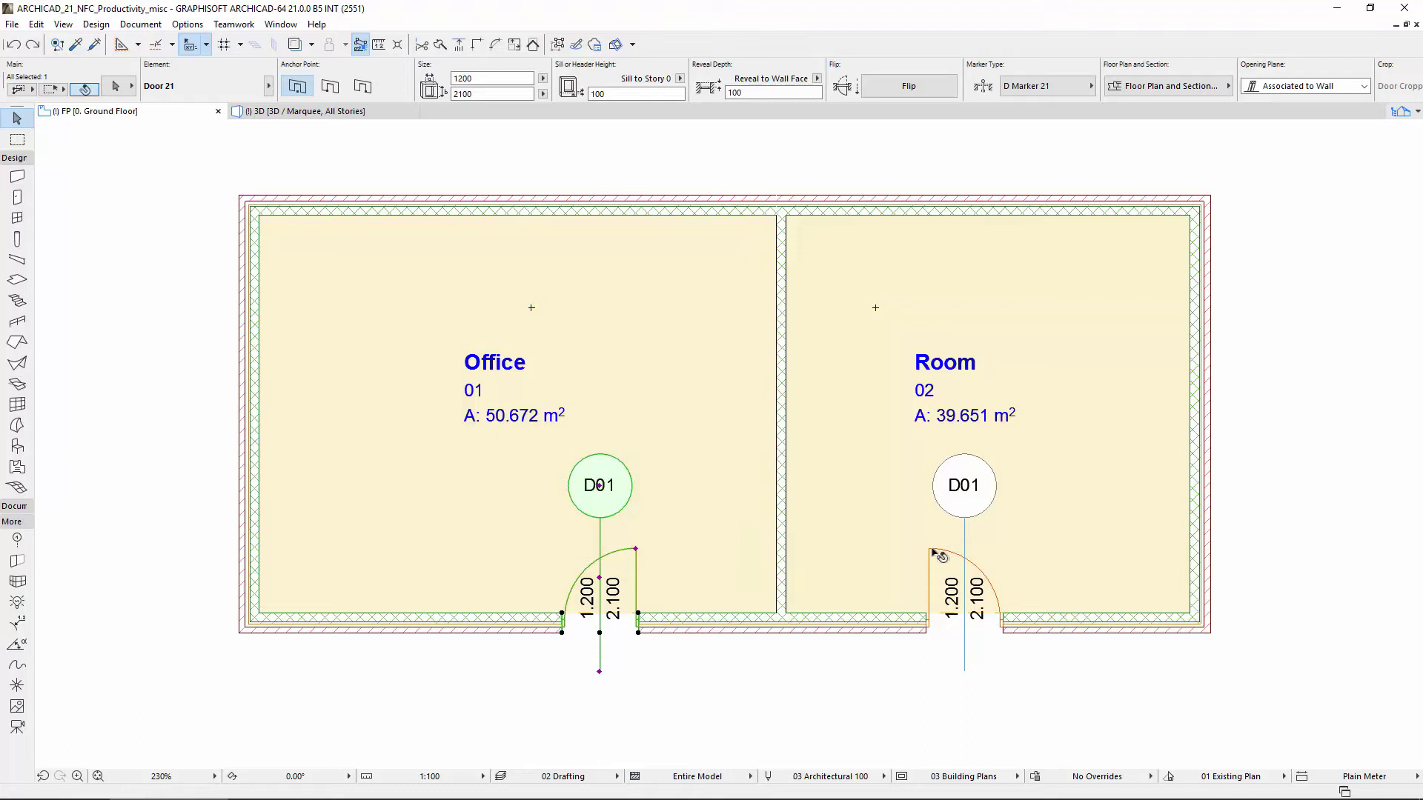
{"action": "left_click", "coordinate": [930, 565], "text": "shift"}
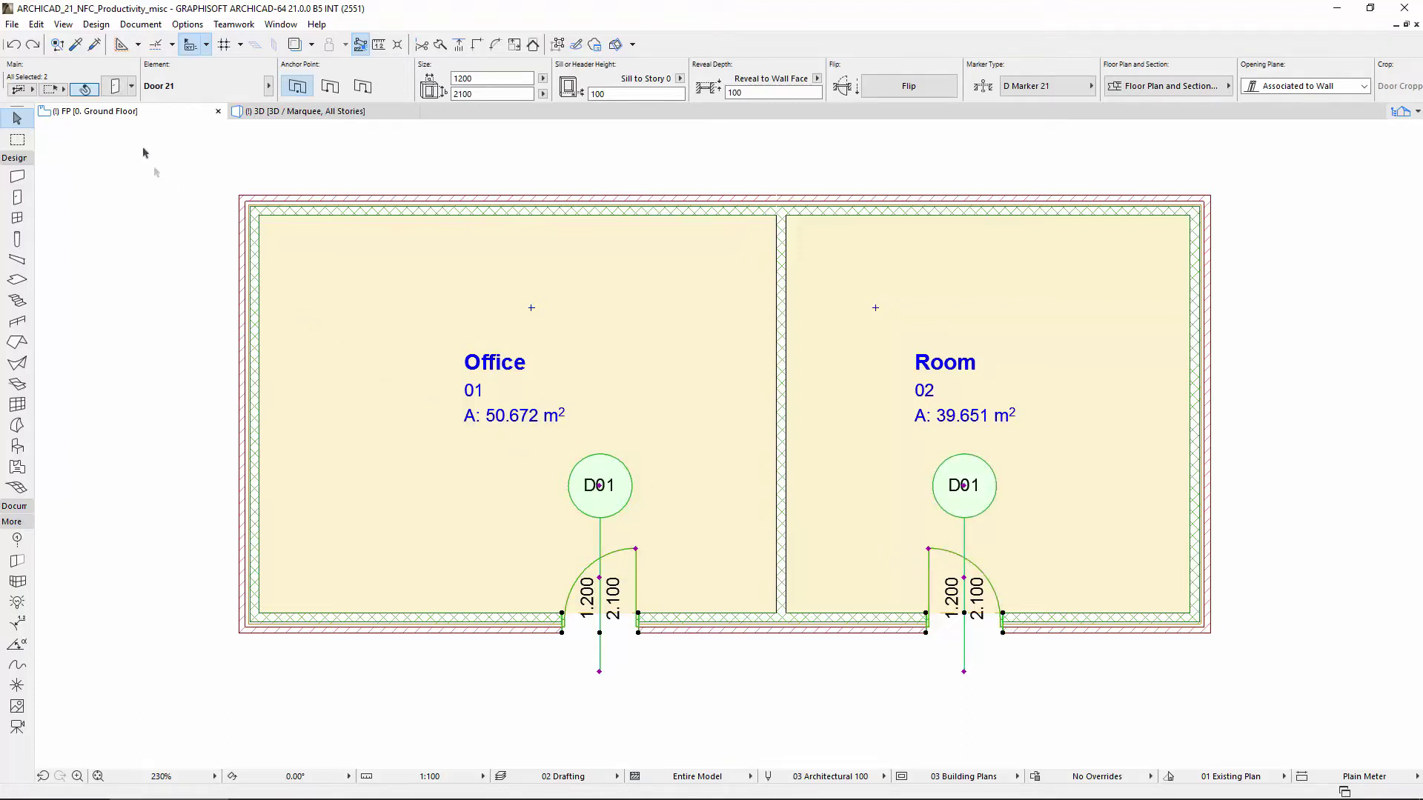
Open Door Selection Settings, keep ID orientation Perpendicular to Marker Axis, and show Marker Content 2 - Dimensions.
{"action": "left_click", "coordinate": [116, 87]}
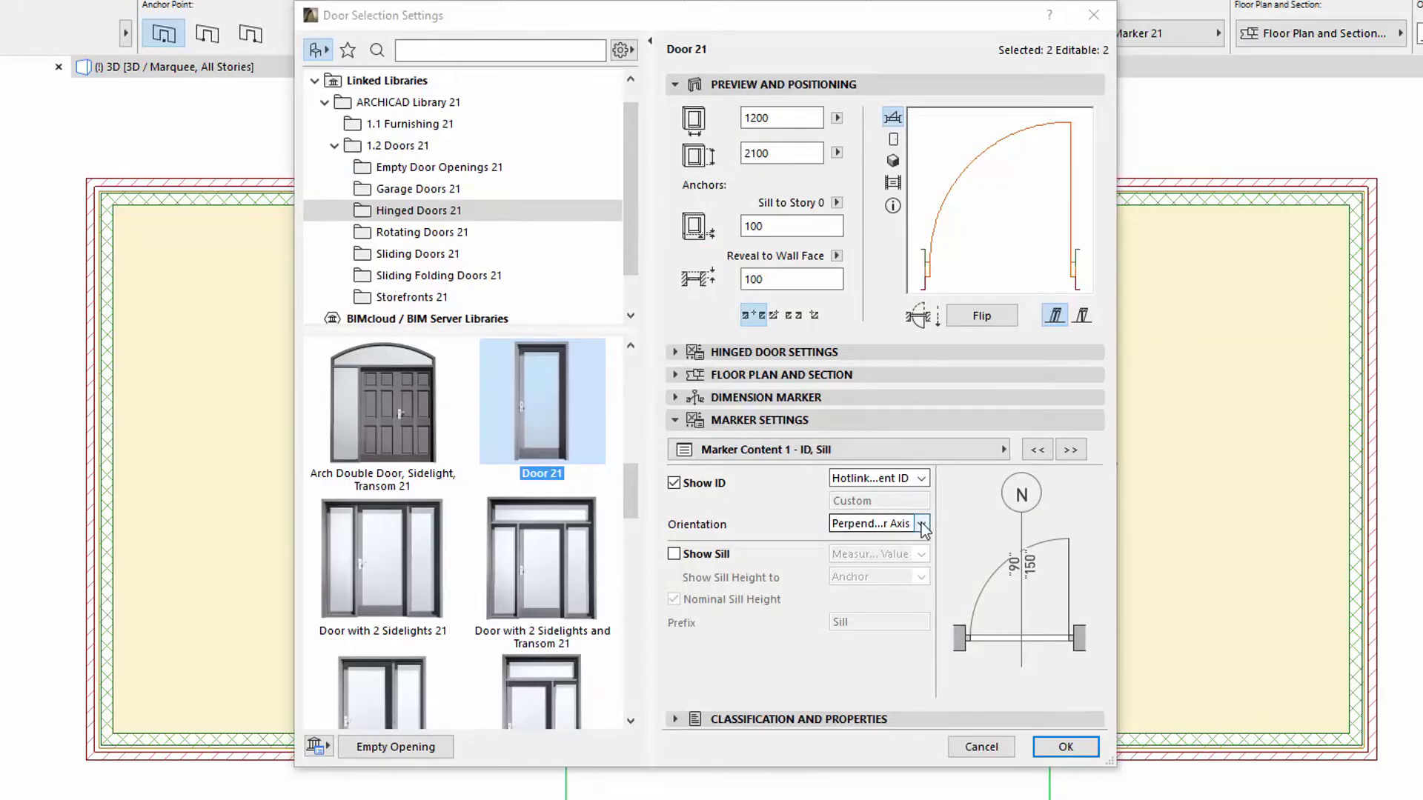
{"action": "left_click", "coordinate": [866, 454]}
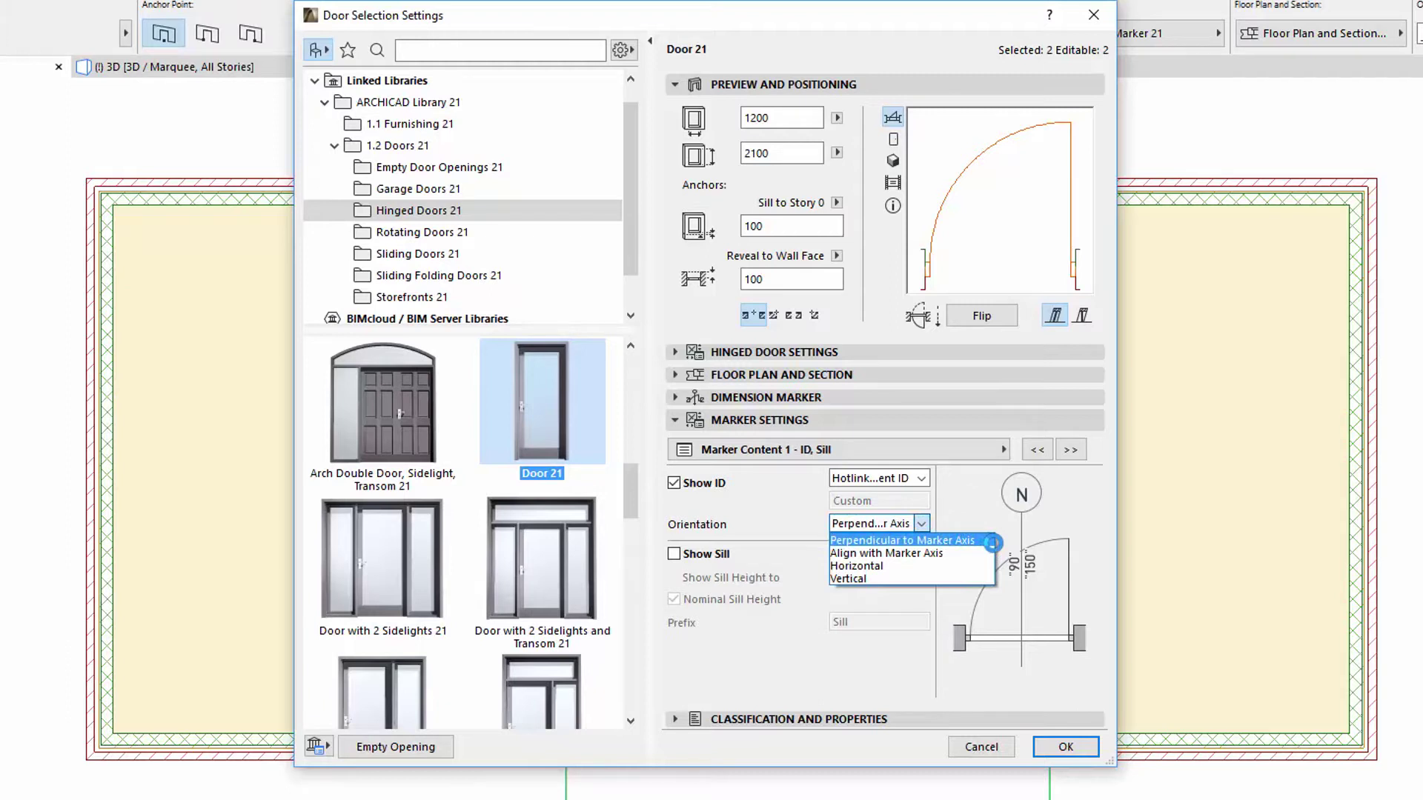
{"action": "left_click", "coordinate": [992, 541]}
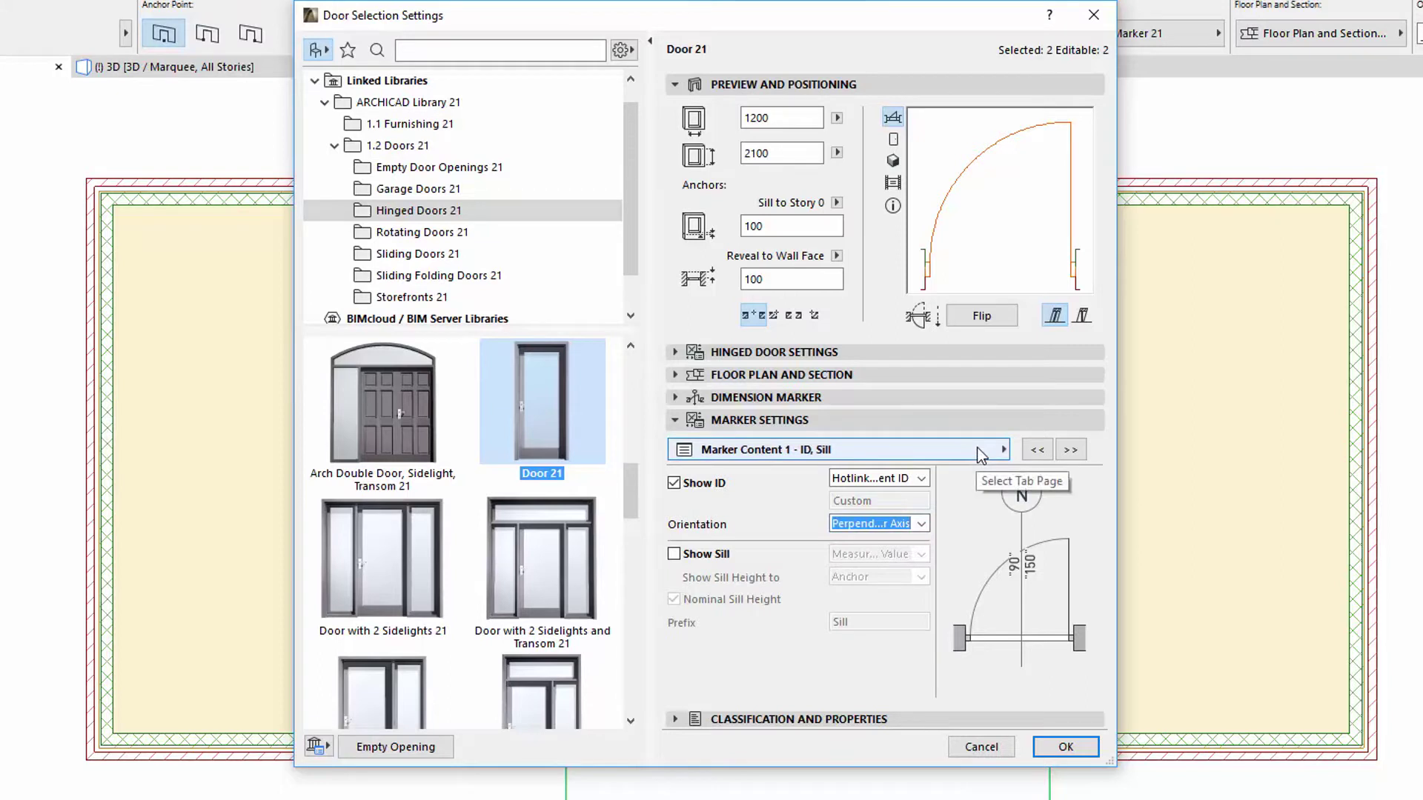
{"action": "left_click", "coordinate": [1070, 450]}
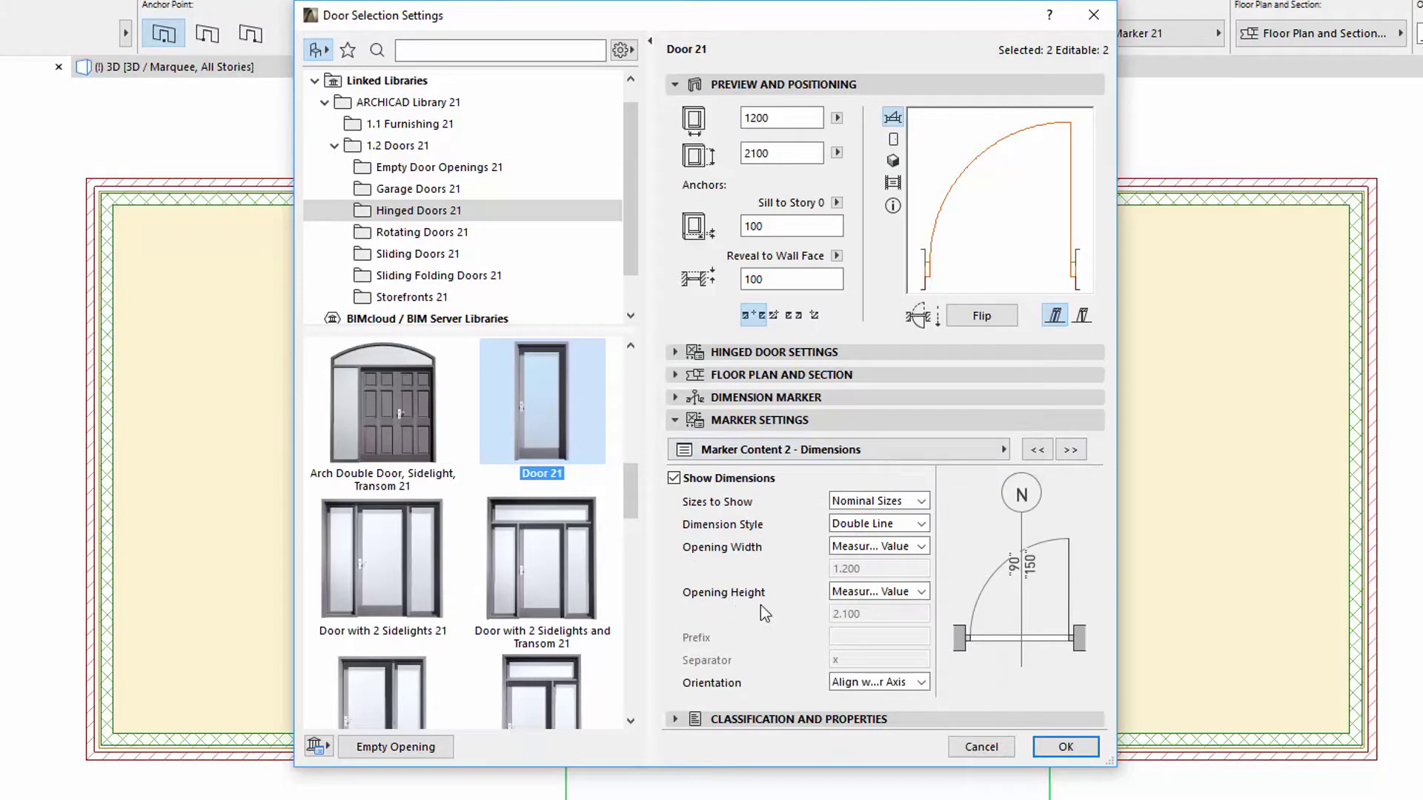
Set the marker Dimension Style to Single Line and select the x separator for replacement.
{"action": "left_click", "coordinate": [922, 524]}
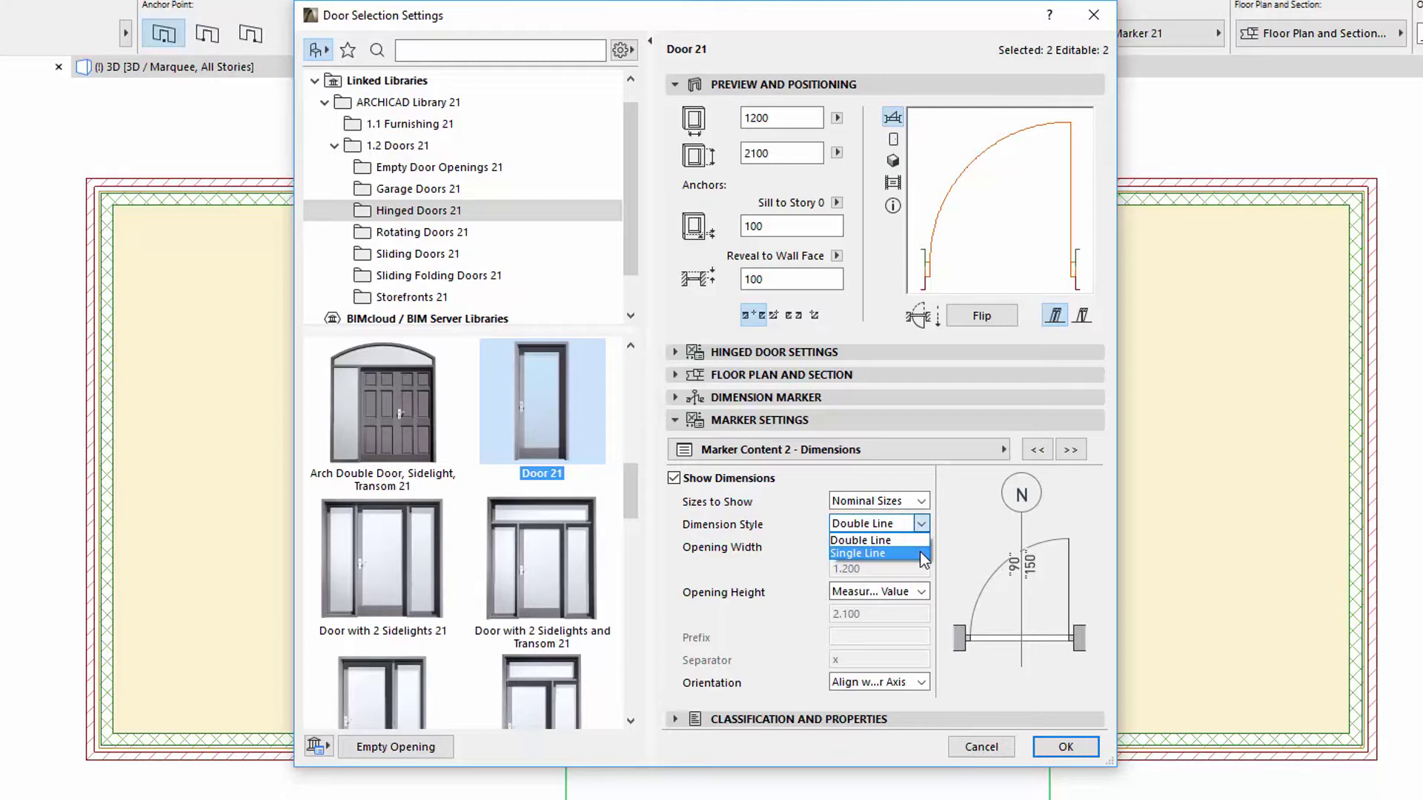
{"action": "left_click", "coordinate": [919, 552]}
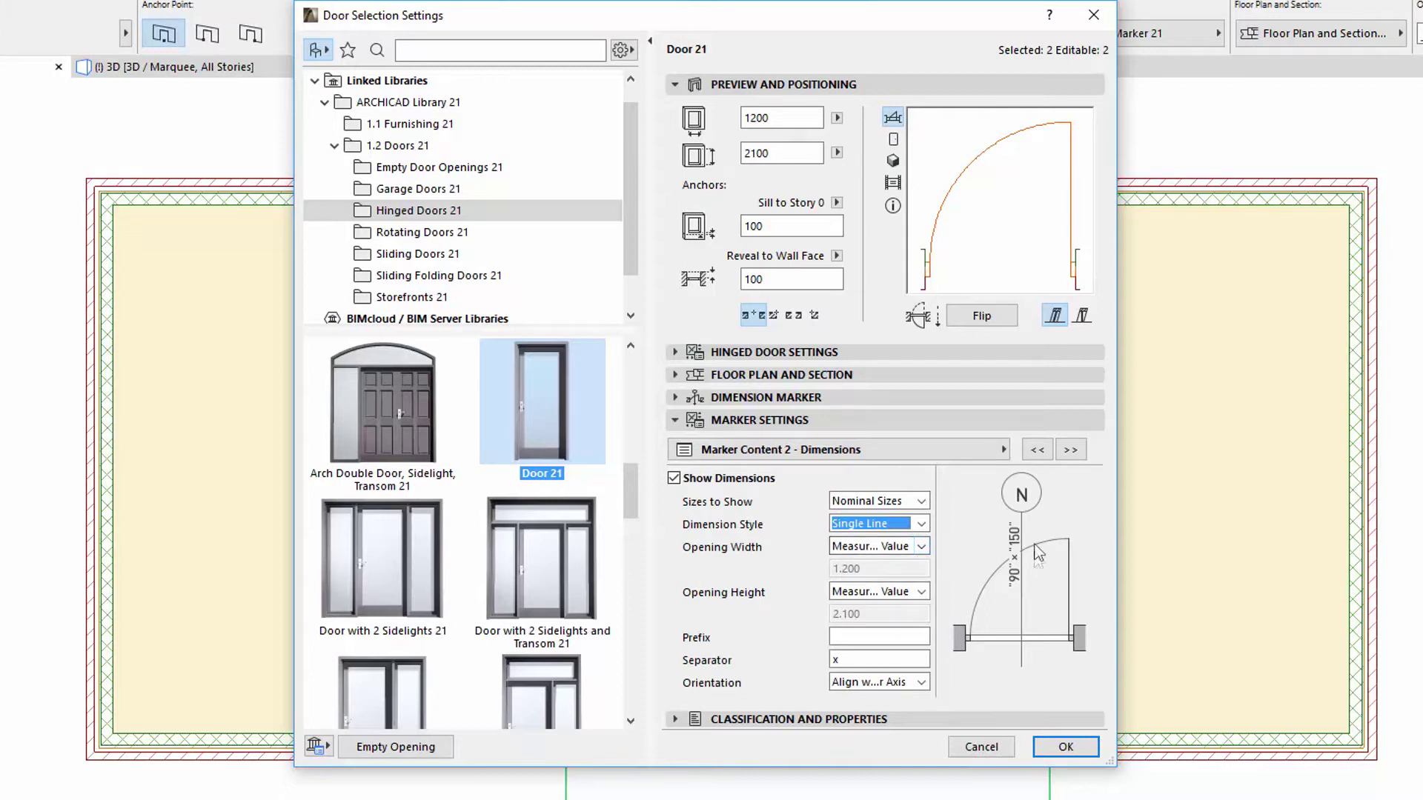
{"action": "left_click", "coordinate": [916, 632]}
{"action": "left_click", "coordinate": [872, 658]}
{"action": "double_click", "coordinate": [831, 659]}
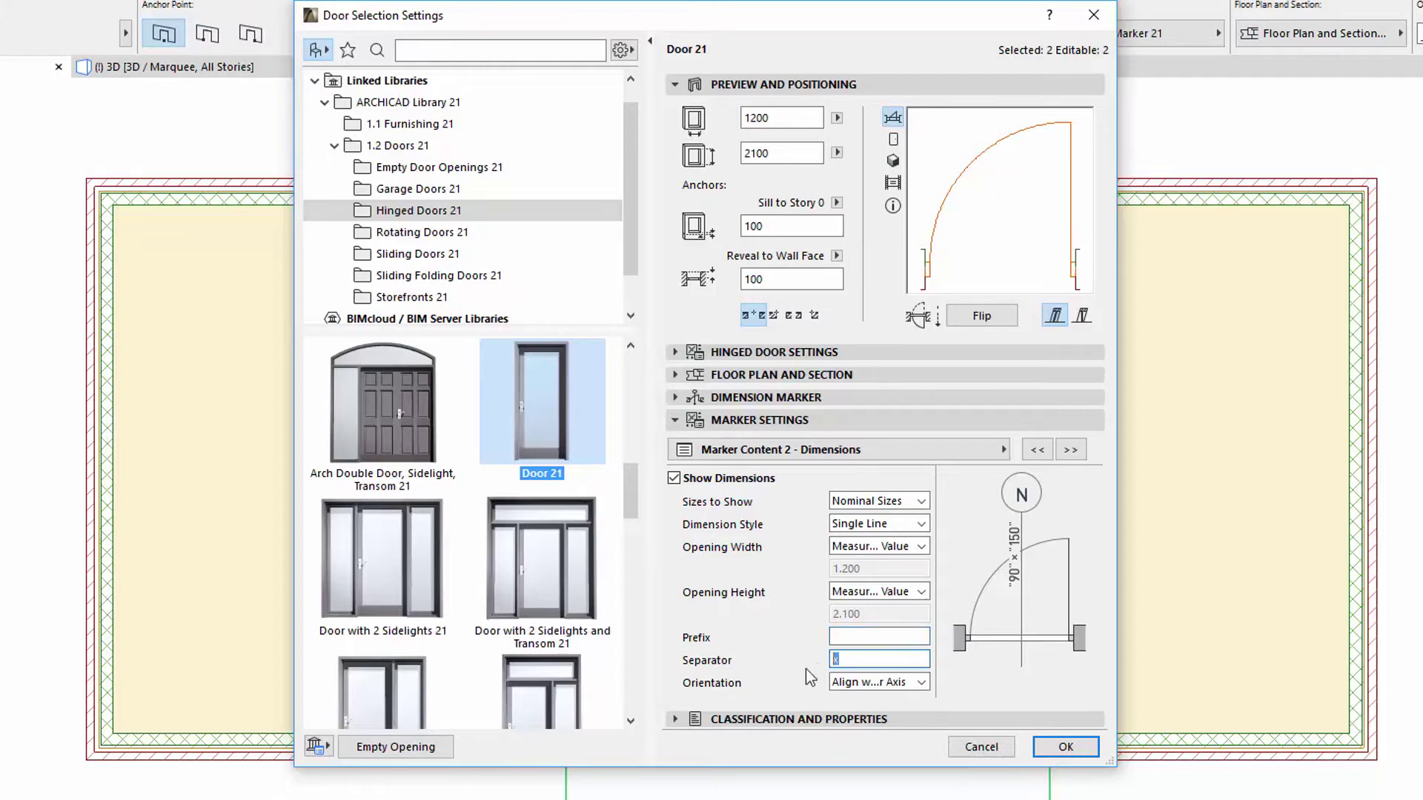
Enter 'DIM:' as the dimension prefix and '/' as the separator.
{"action": "left_click", "coordinate": [860, 635]}
{"action": "type", "text": "DIM:"}
{"action": "double_click", "coordinate": [832, 661]}
{"action": "key", "text": "Return"}
Turn the dimension text Perpendicular to Marker Axis, apply to both doors, then reopen their settings.
{"action": "left_click", "coordinate": [923, 682]}
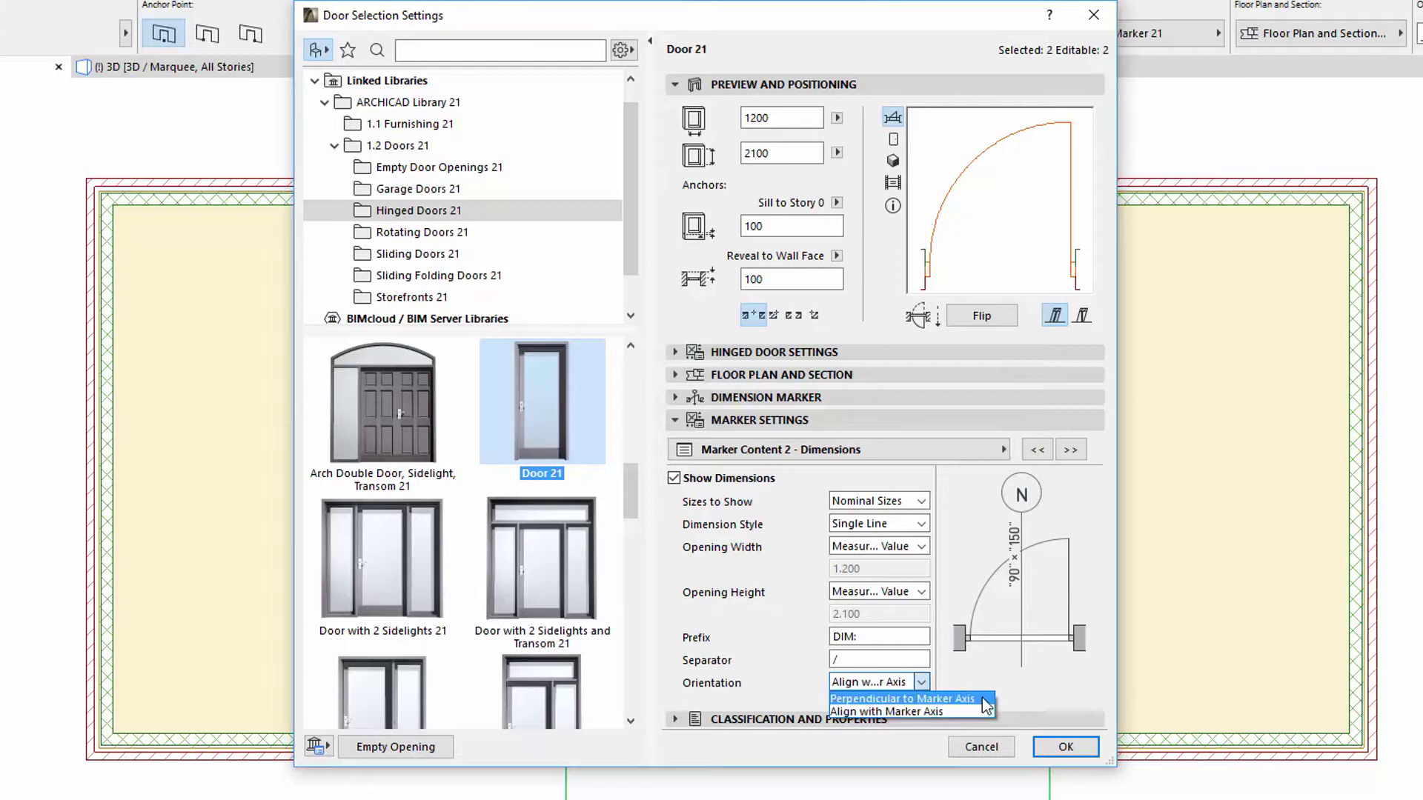
{"action": "left_click", "coordinate": [964, 699]}
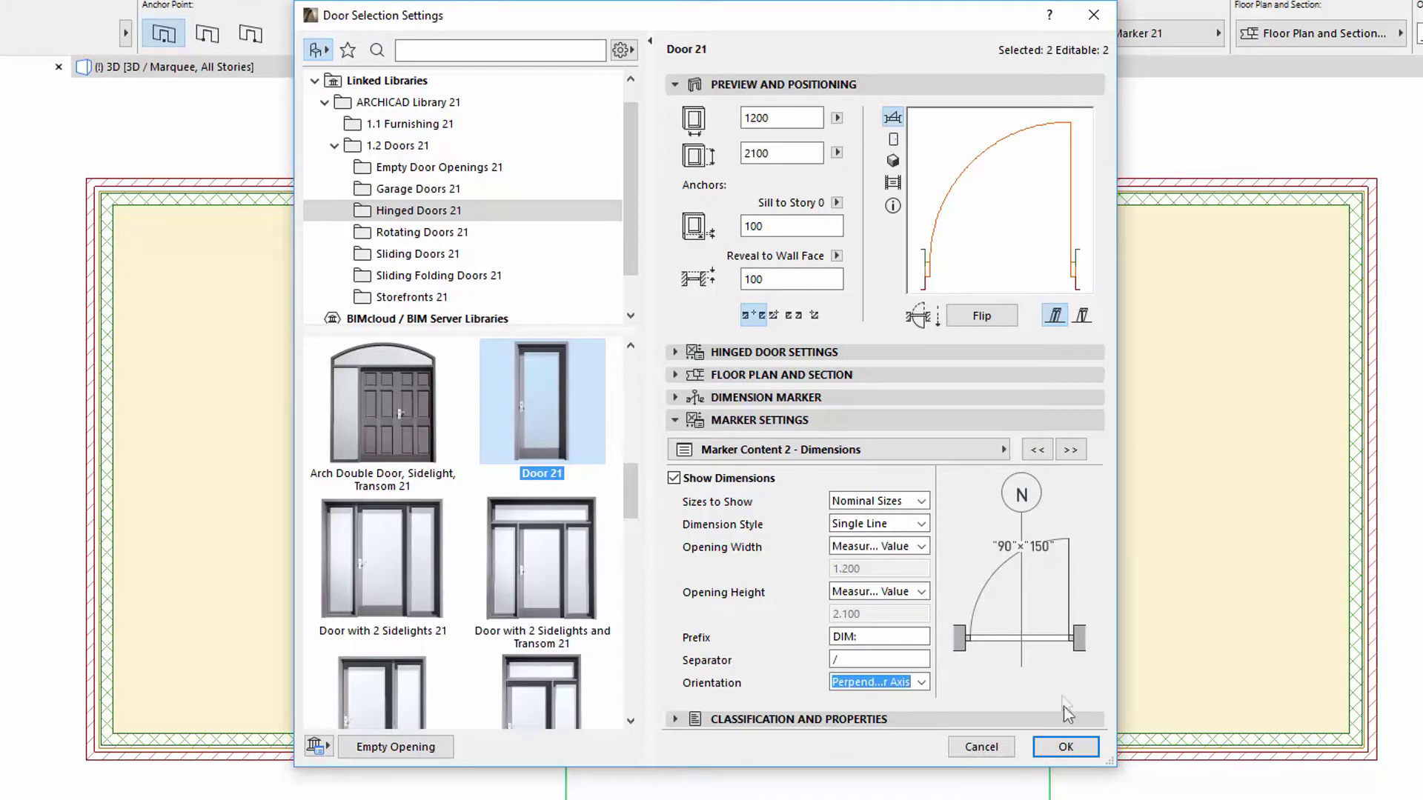
{"action": "left_click", "coordinate": [1067, 748]}
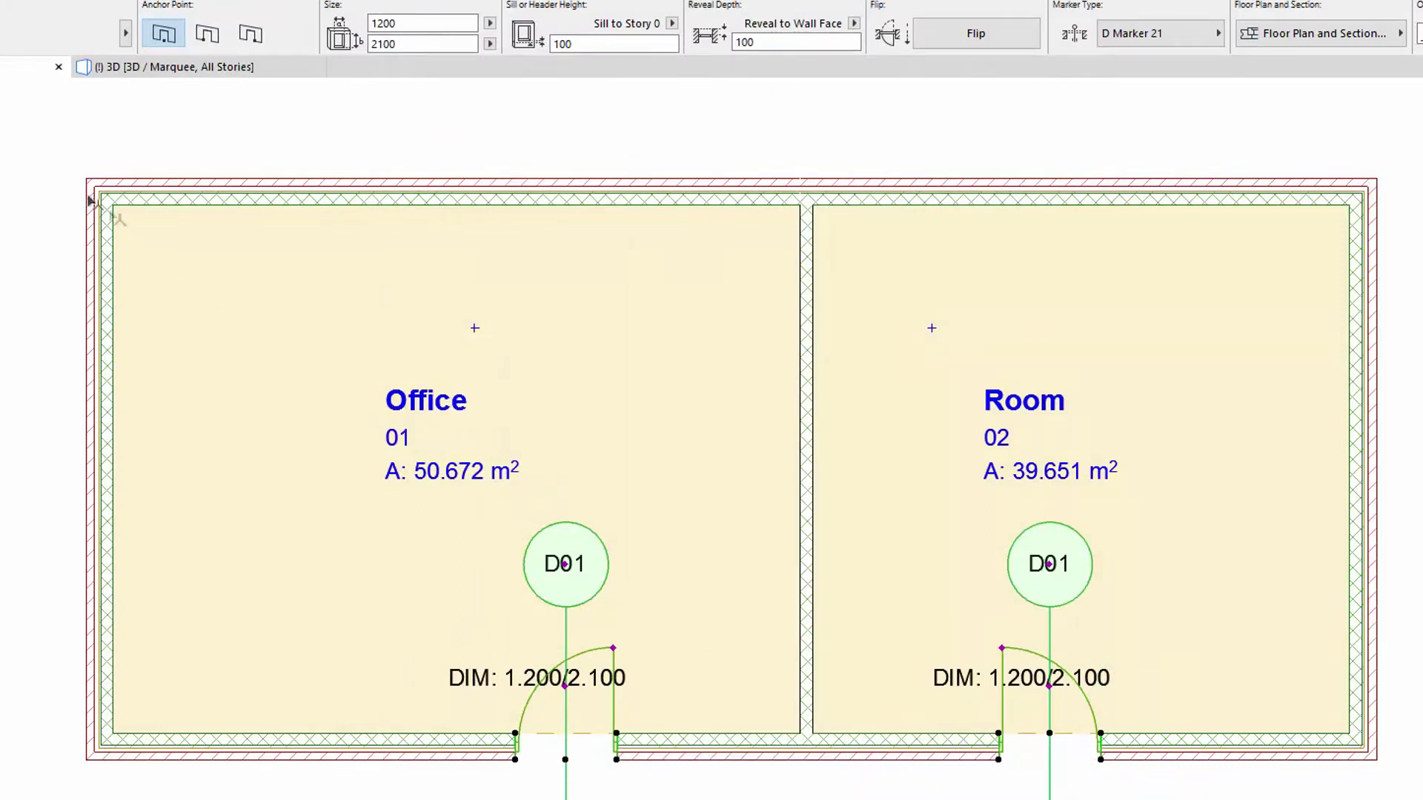
{"action": "key", "text": "ctrl+t"}
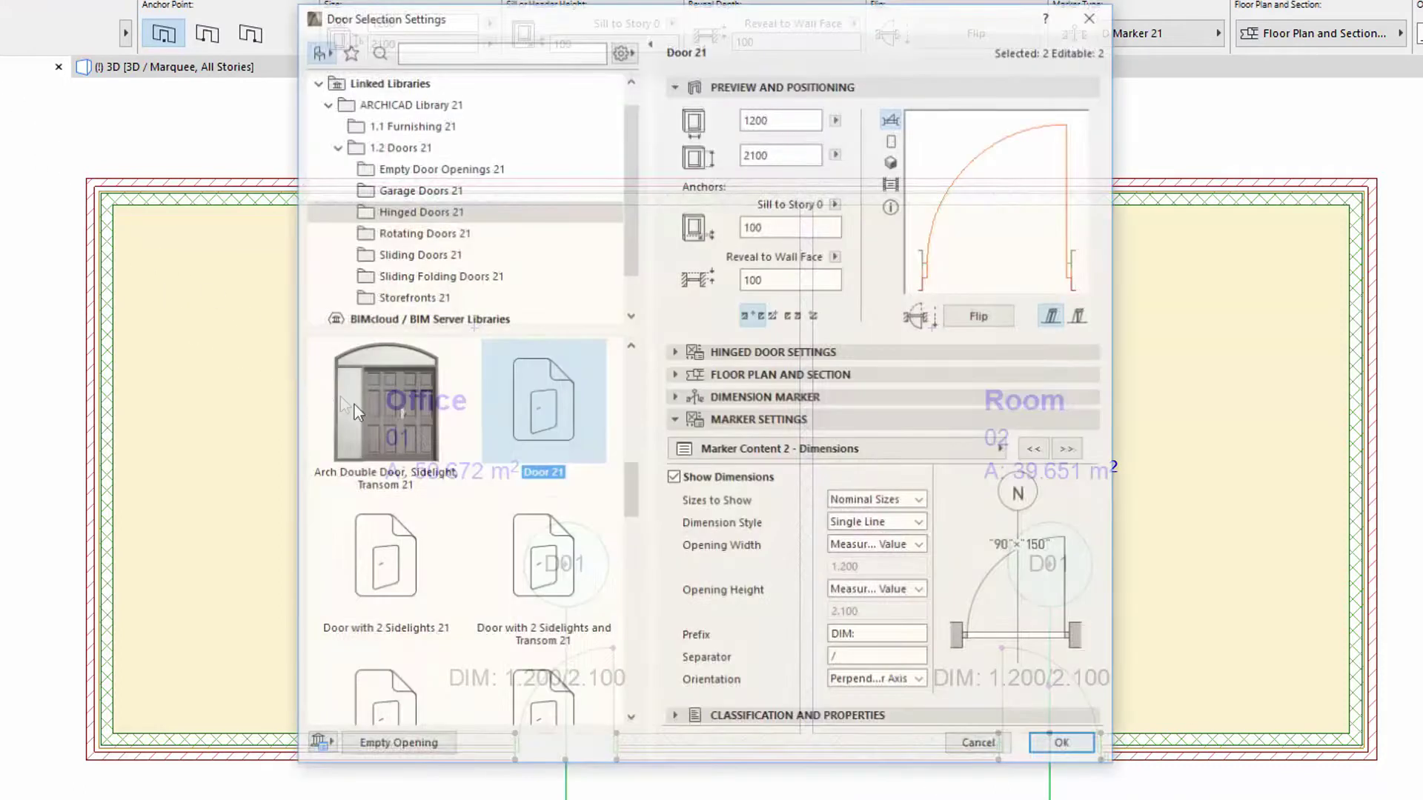
On Marker Content 3, try the Fire and Acoustic Rating options, then leave both unticked.
{"action": "left_click", "coordinate": [1071, 450]}
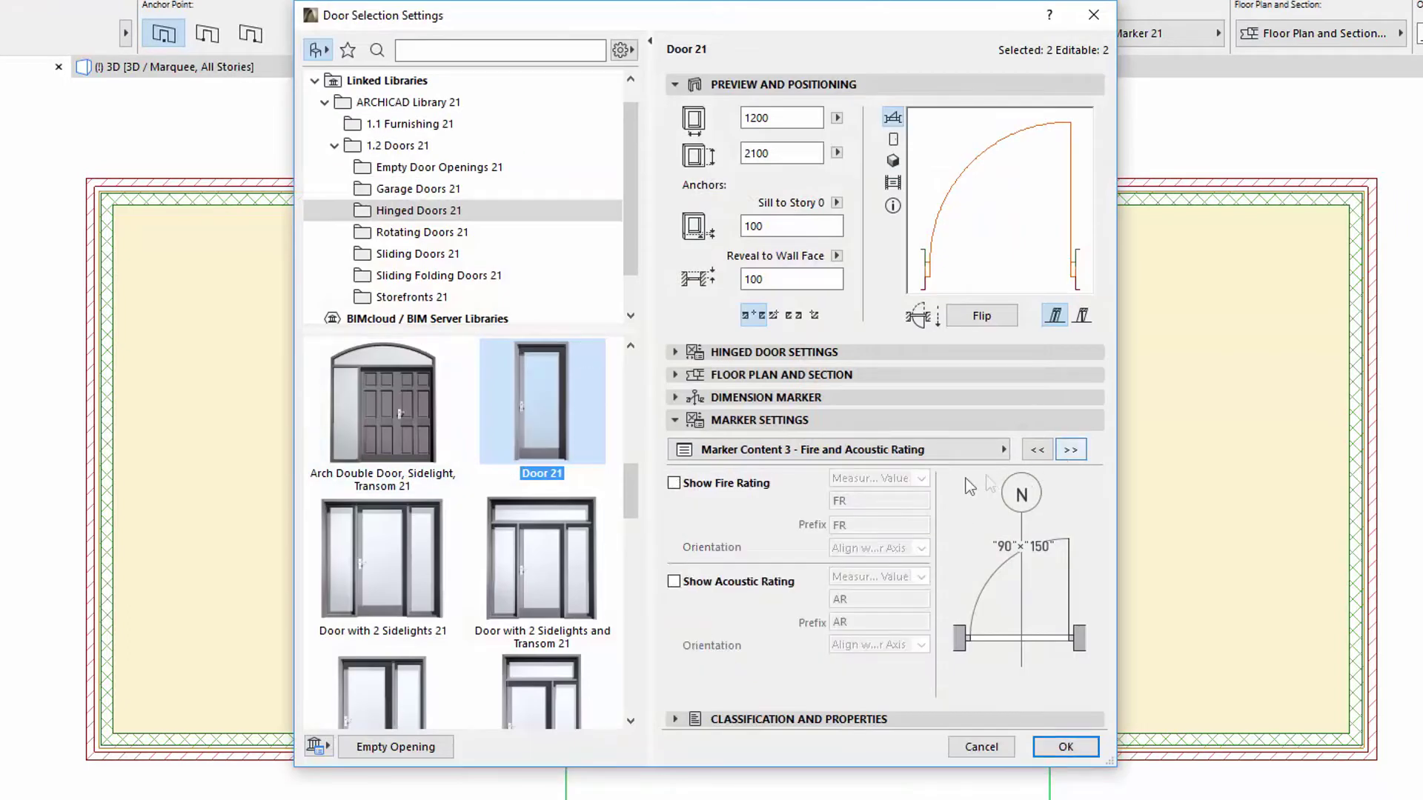
{"action": "left_click", "coordinate": [674, 483]}
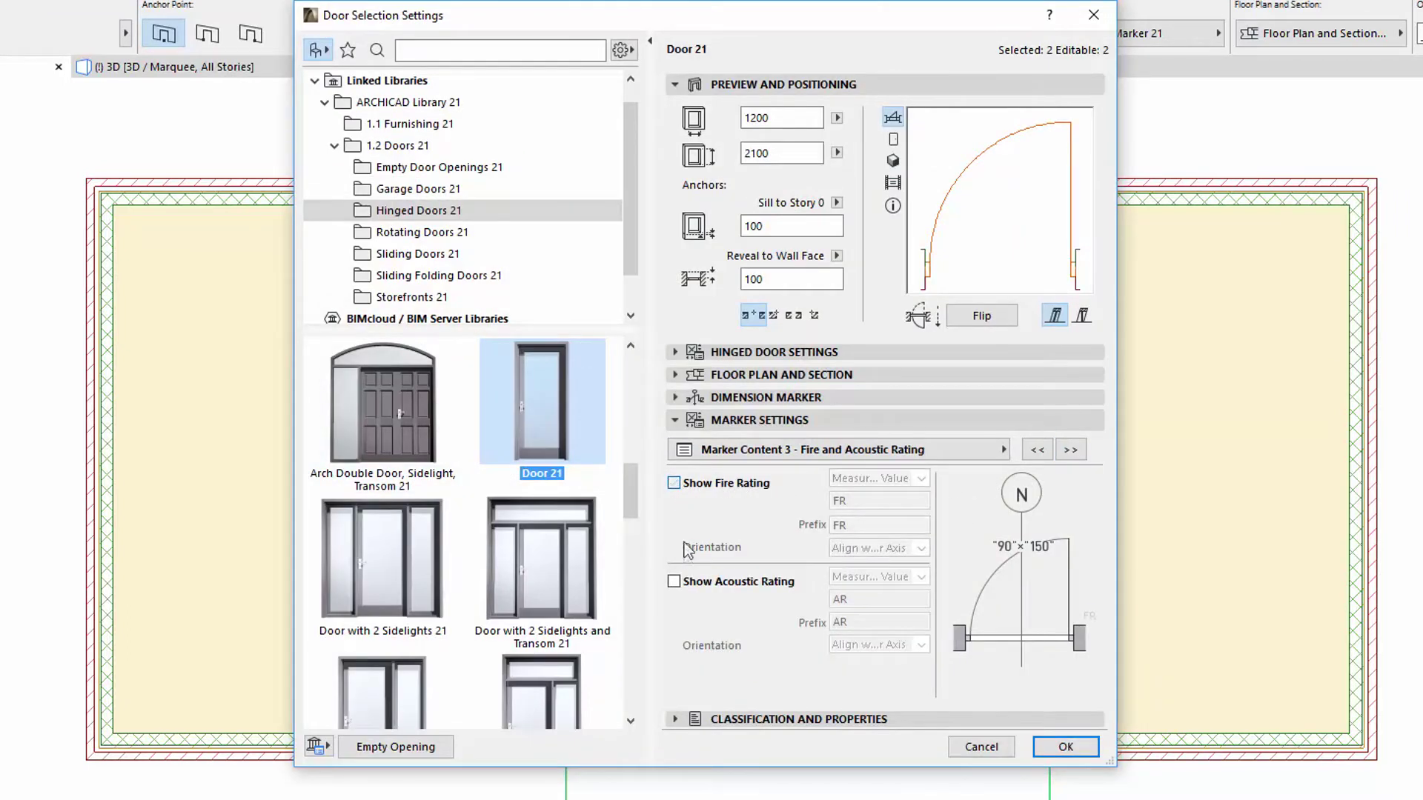
{"action": "left_click", "coordinate": [674, 582]}
{"action": "left_click", "coordinate": [922, 548]}
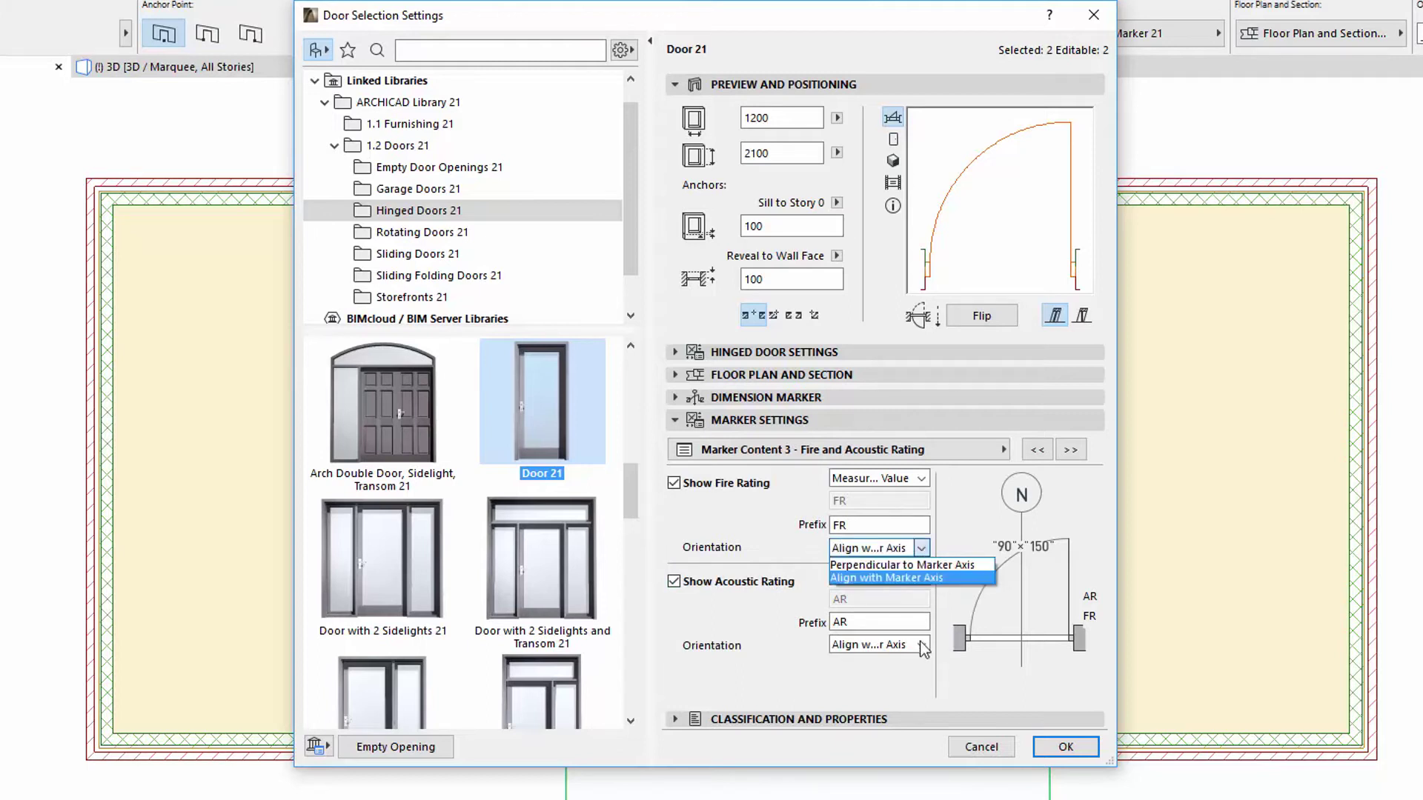
{"action": "left_click", "coordinate": [941, 578]}
{"action": "left_click", "coordinate": [922, 645]}
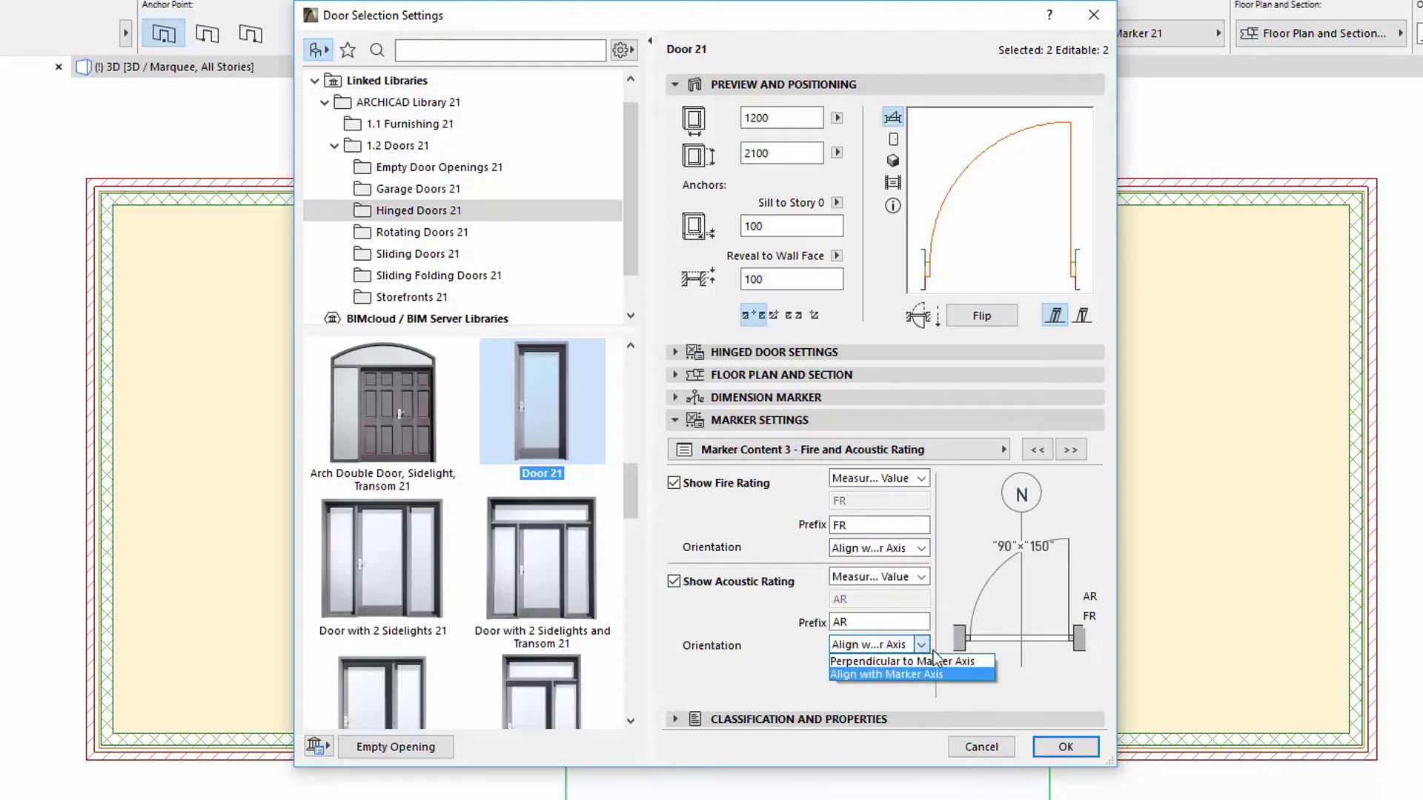
{"action": "left_click", "coordinate": [681, 582]}
{"action": "left_click", "coordinate": [685, 583]}
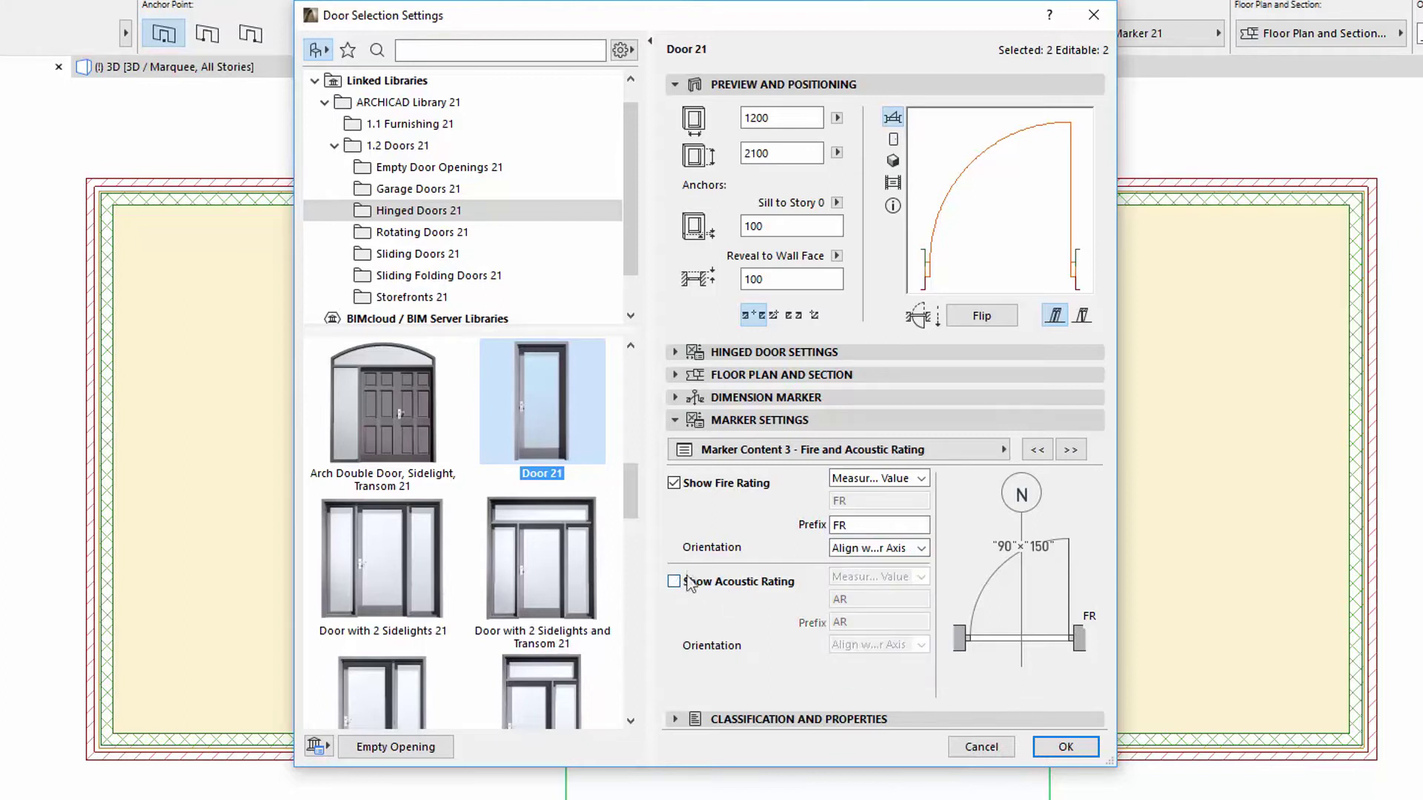
{"action": "left_click", "coordinate": [694, 486]}
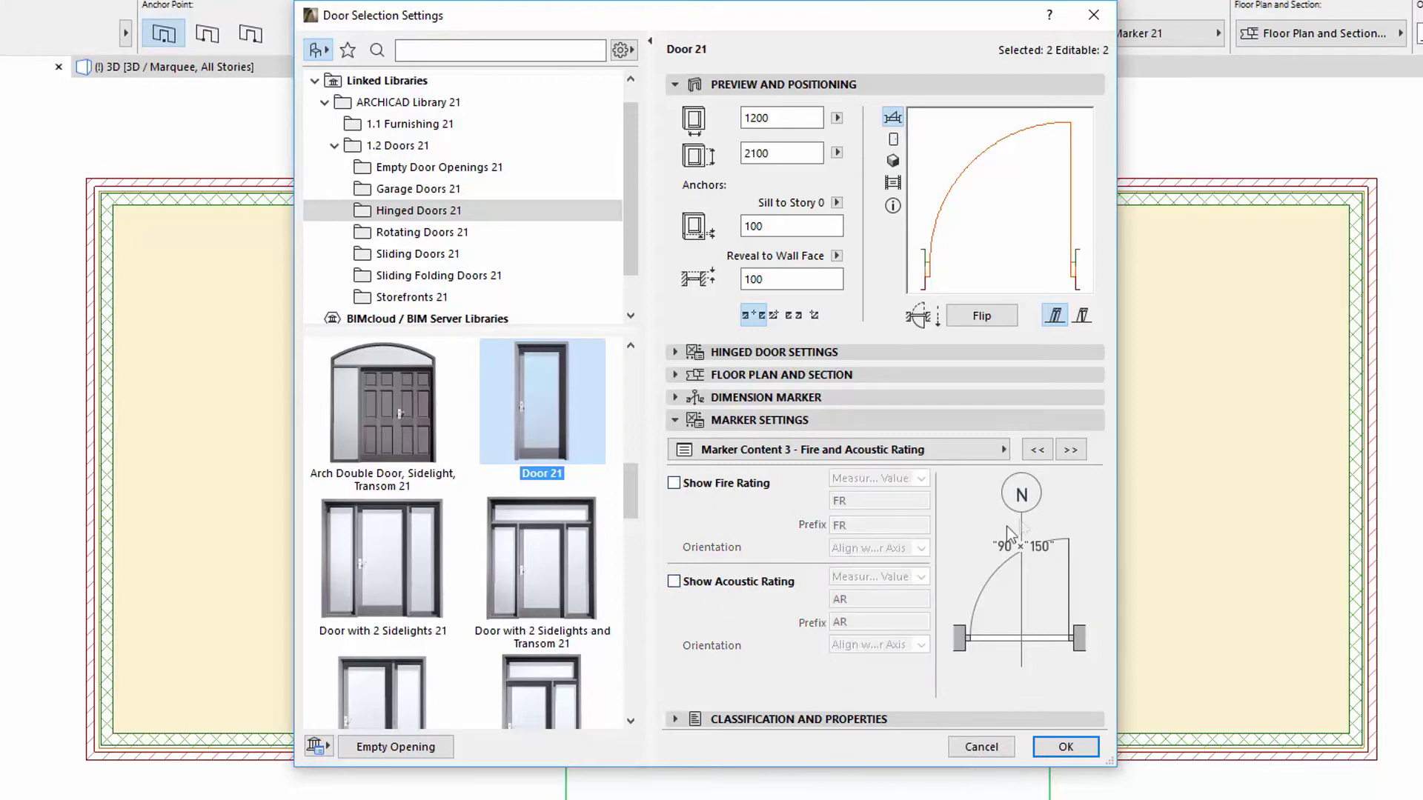
On the next marker content page, try the U-Value option and leave it turned off.
{"action": "left_click", "coordinate": [1070, 450]}
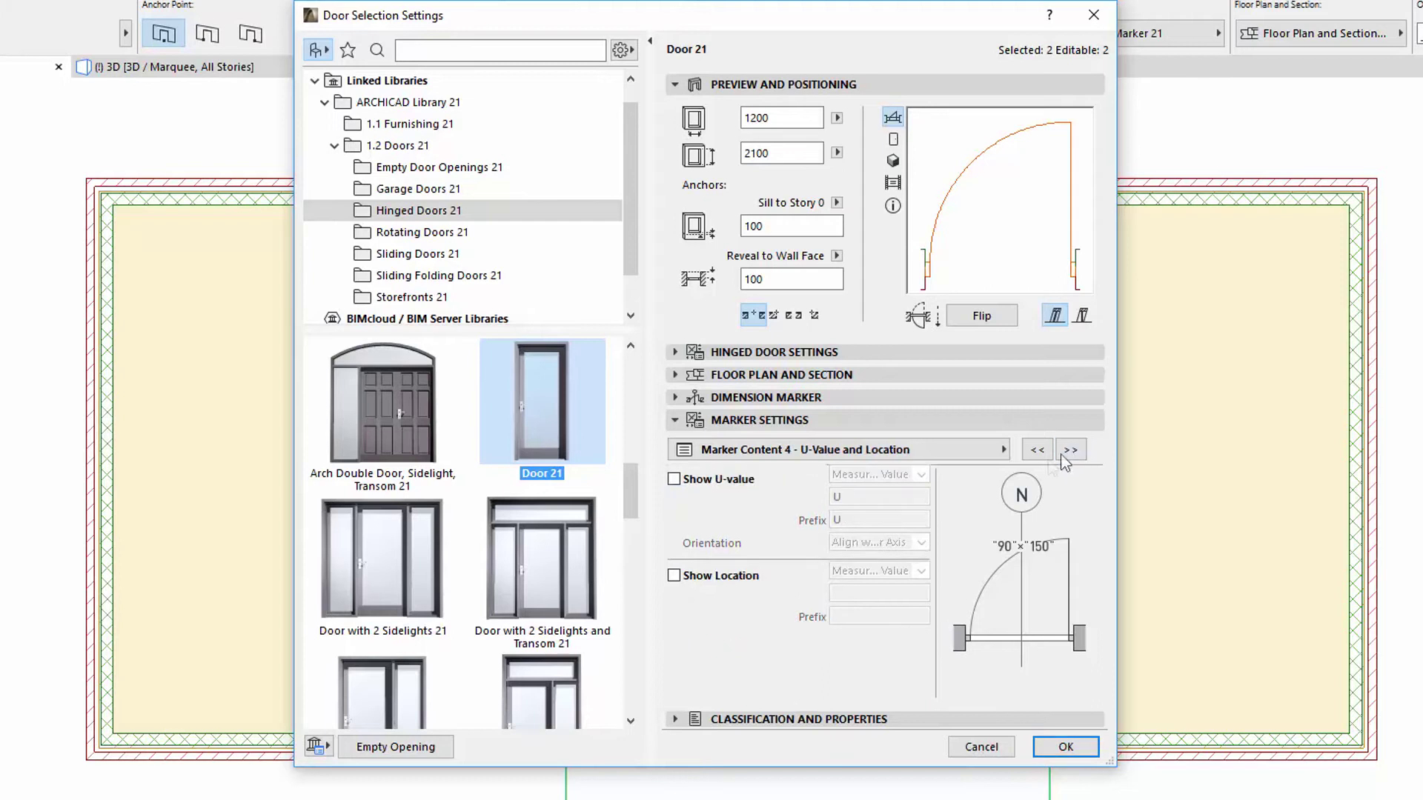
{"action": "left_click", "coordinate": [673, 480]}
{"action": "left_click", "coordinate": [921, 543]}
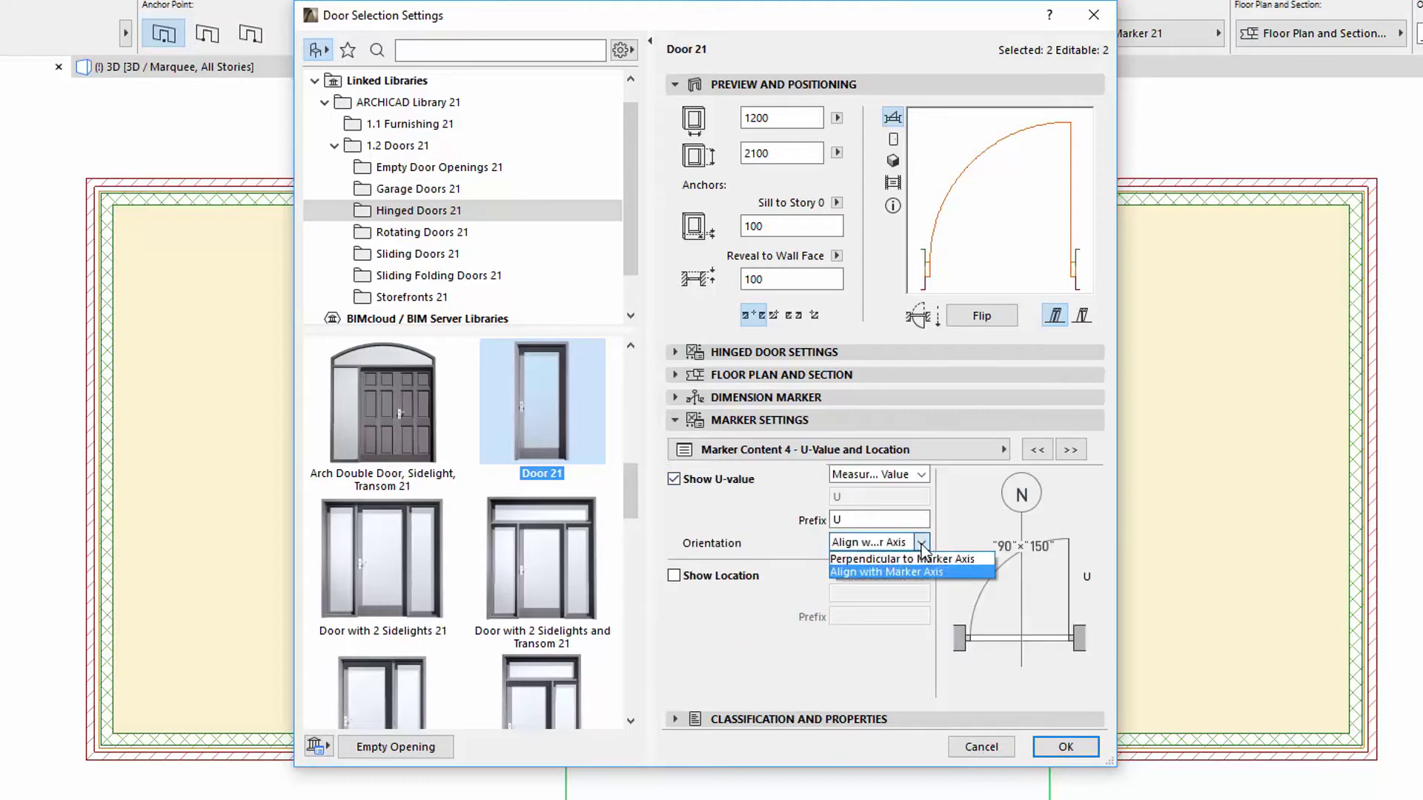
{"action": "left_click", "coordinate": [923, 571]}
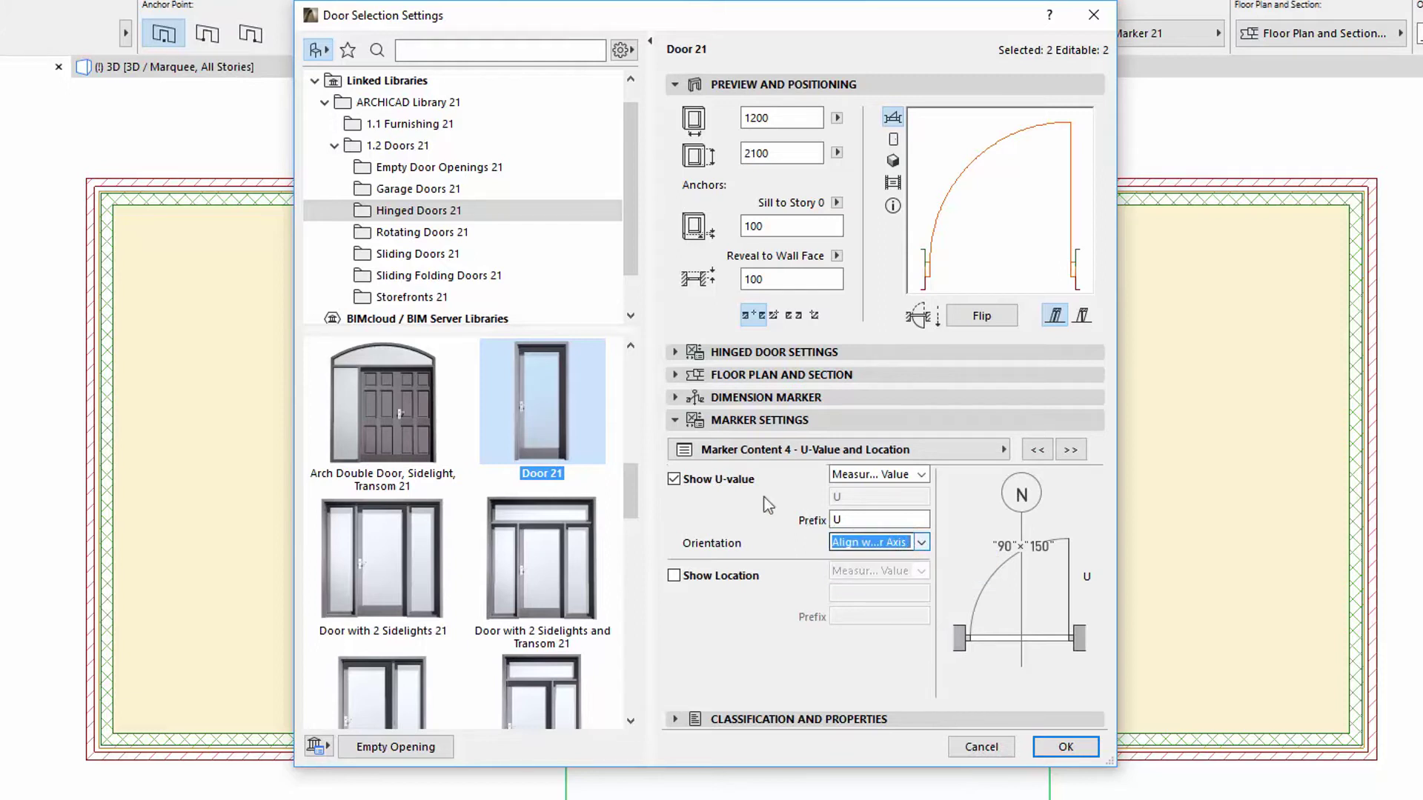
{"action": "left_click", "coordinate": [678, 481]}
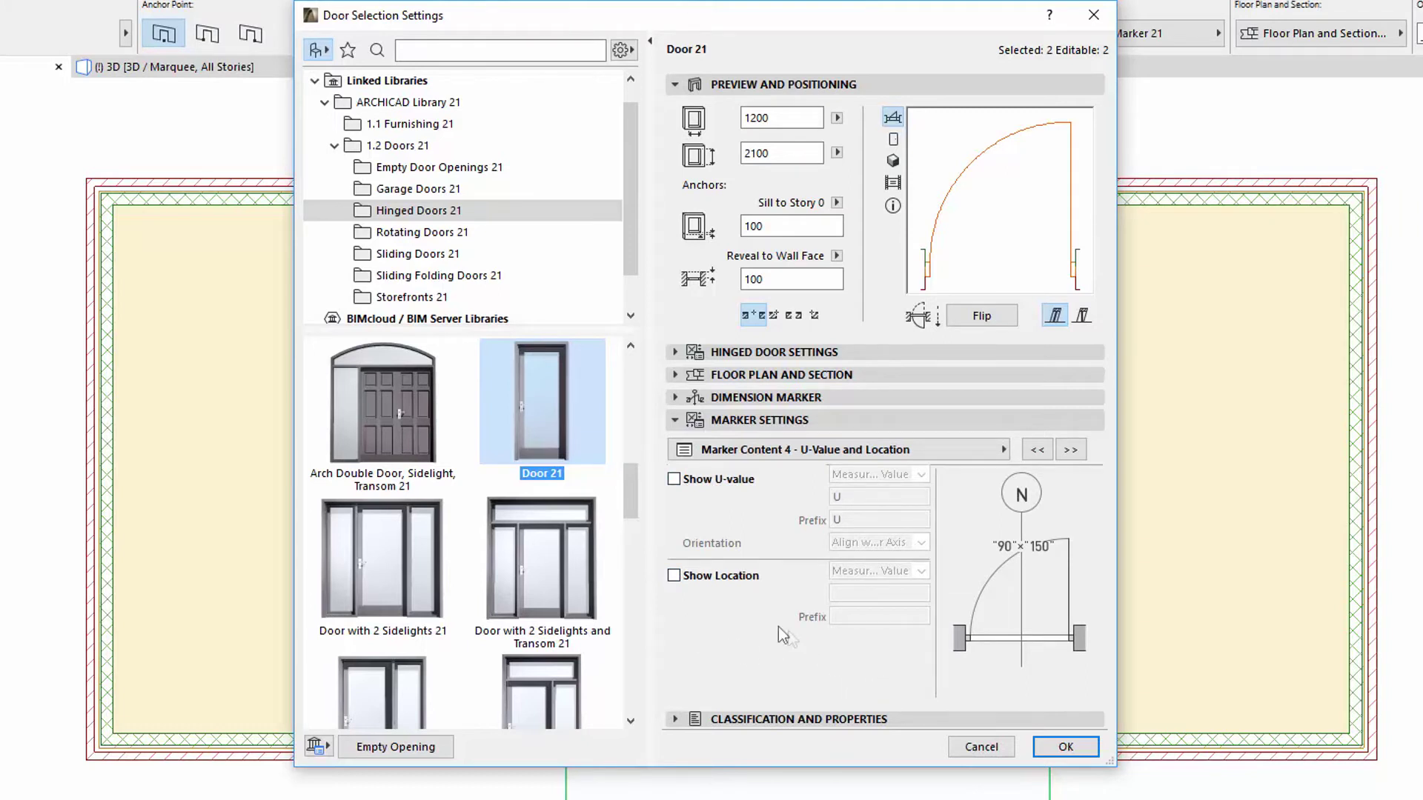
Turn on Show Location as a Measured Value with the prefix 'LOC:'.
{"action": "left_click", "coordinate": [675, 576]}
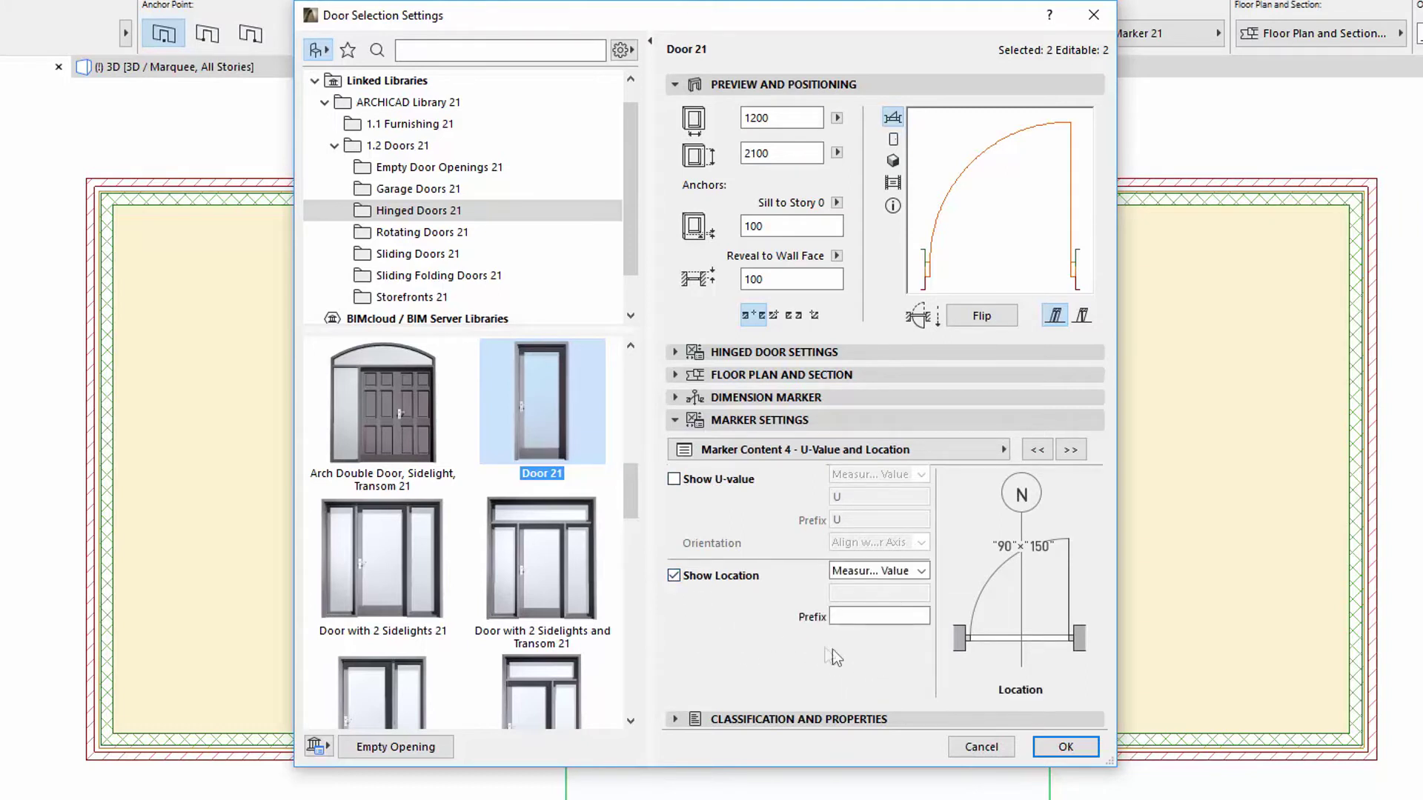
{"action": "left_click", "coordinate": [922, 571]}
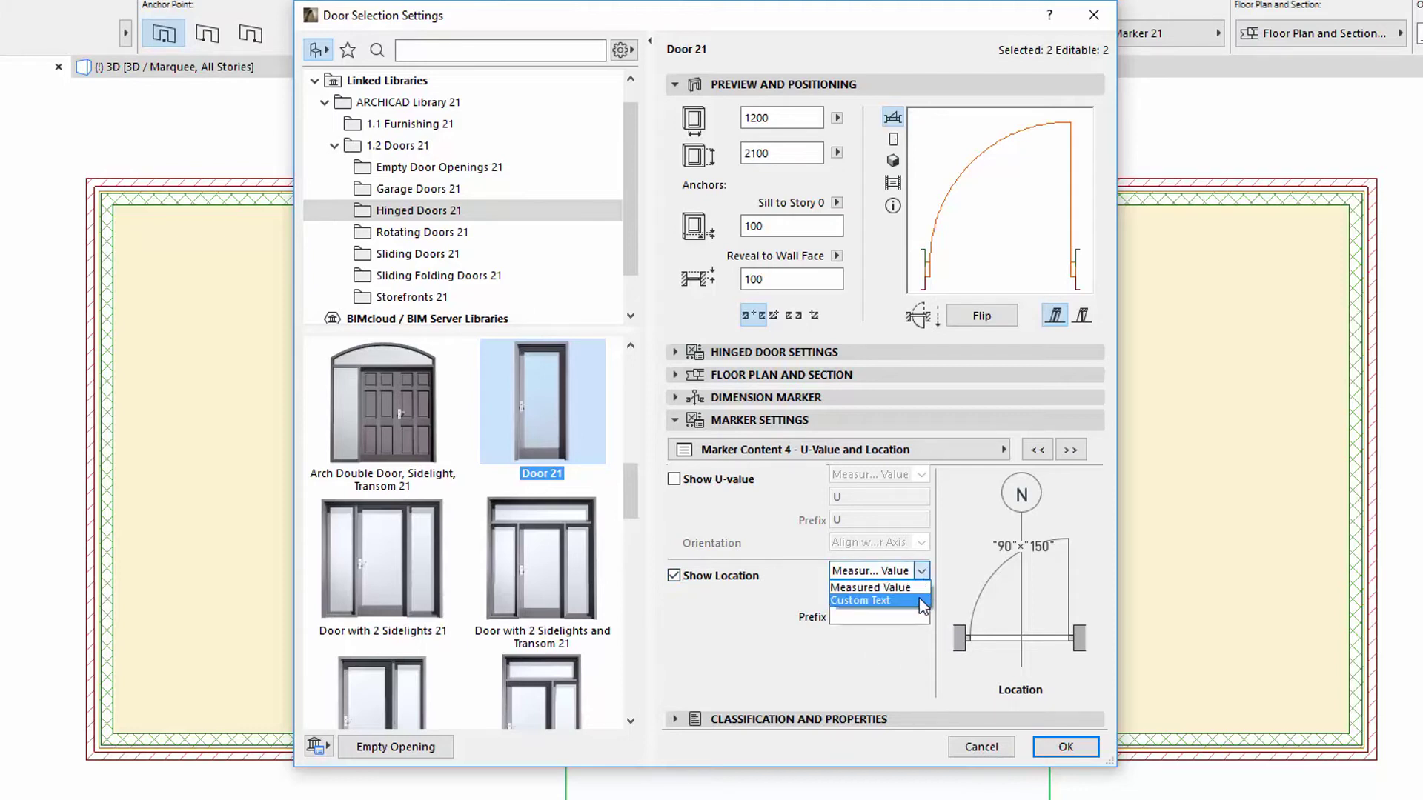
{"action": "left_click", "coordinate": [919, 600]}
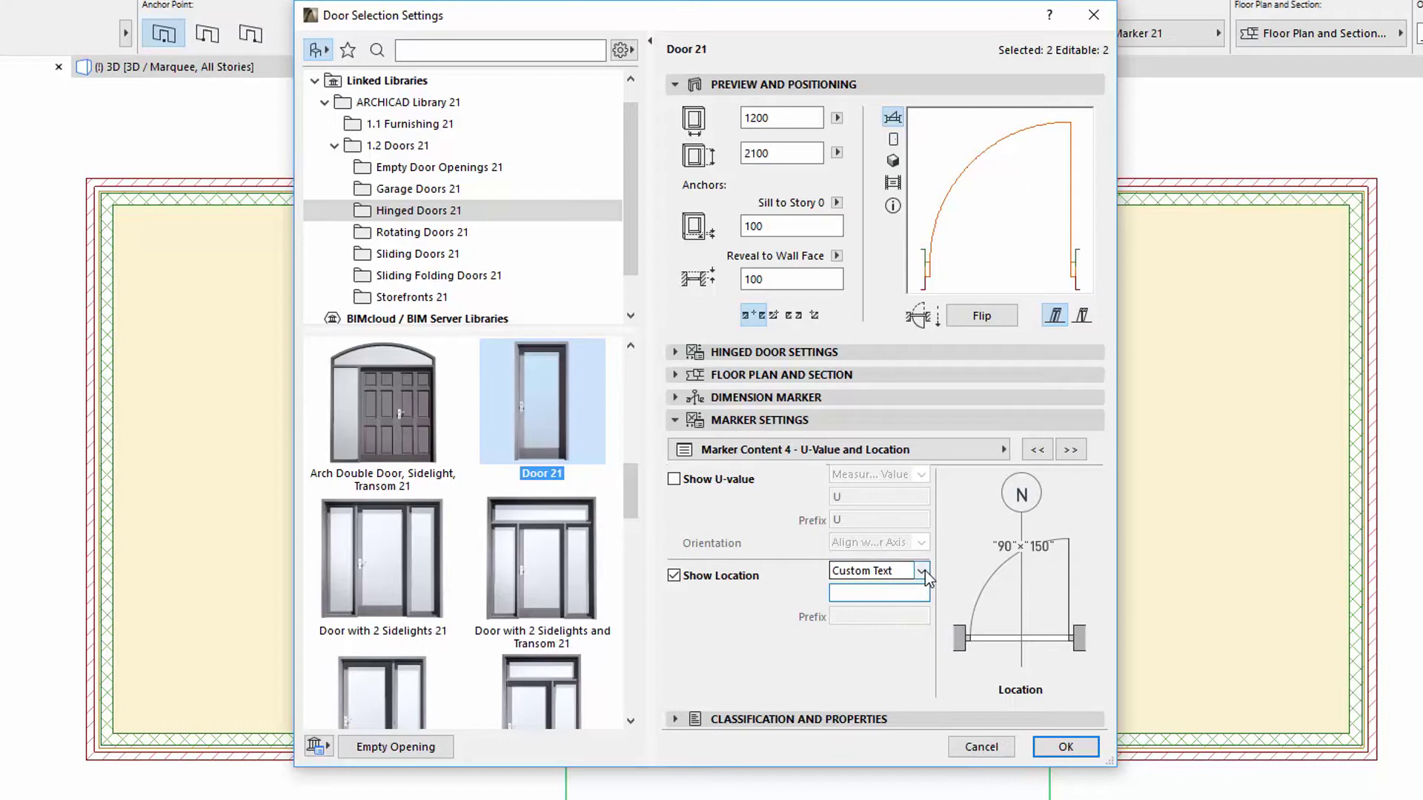
{"action": "left_click", "coordinate": [925, 570]}
{"action": "left_click", "coordinate": [922, 585]}
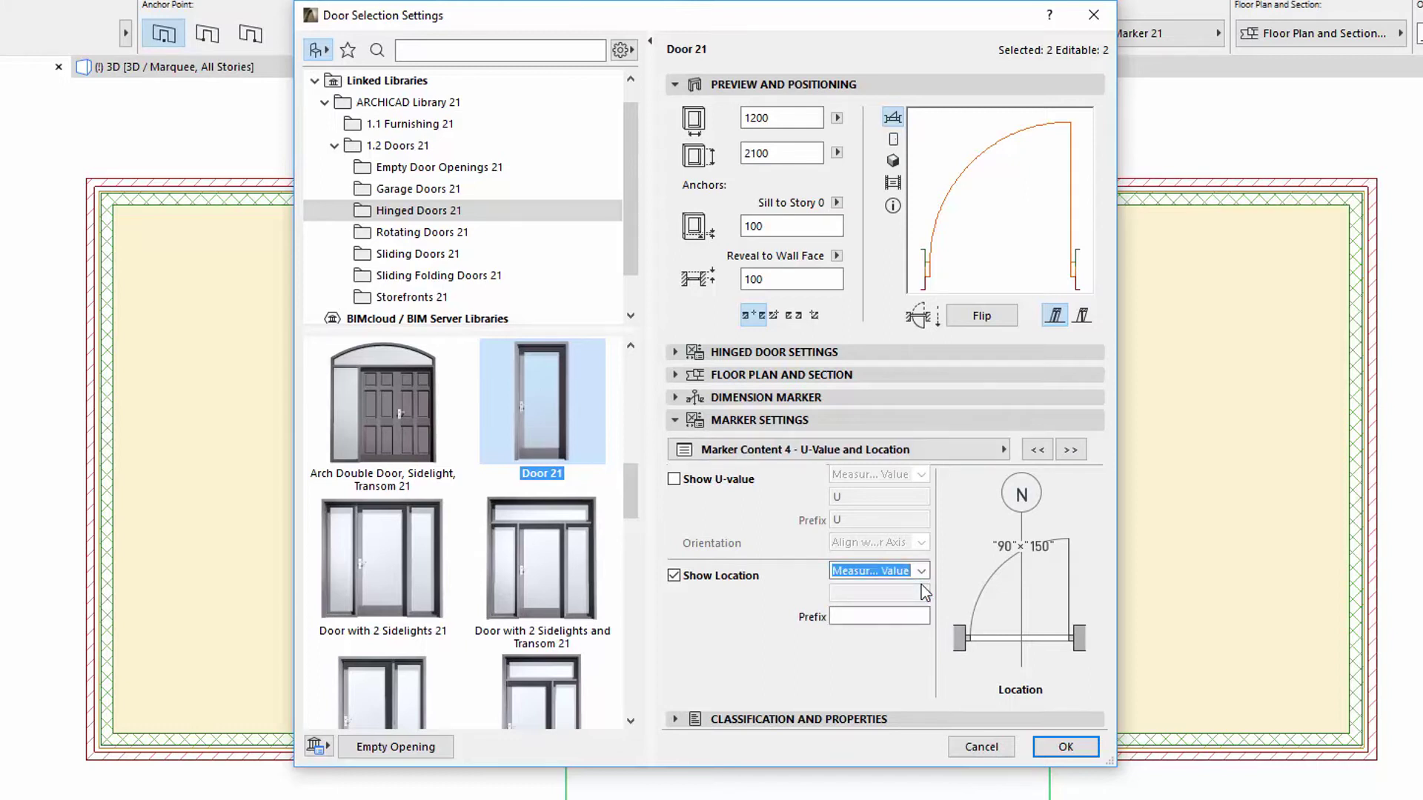
{"action": "left_click", "coordinate": [908, 614]}
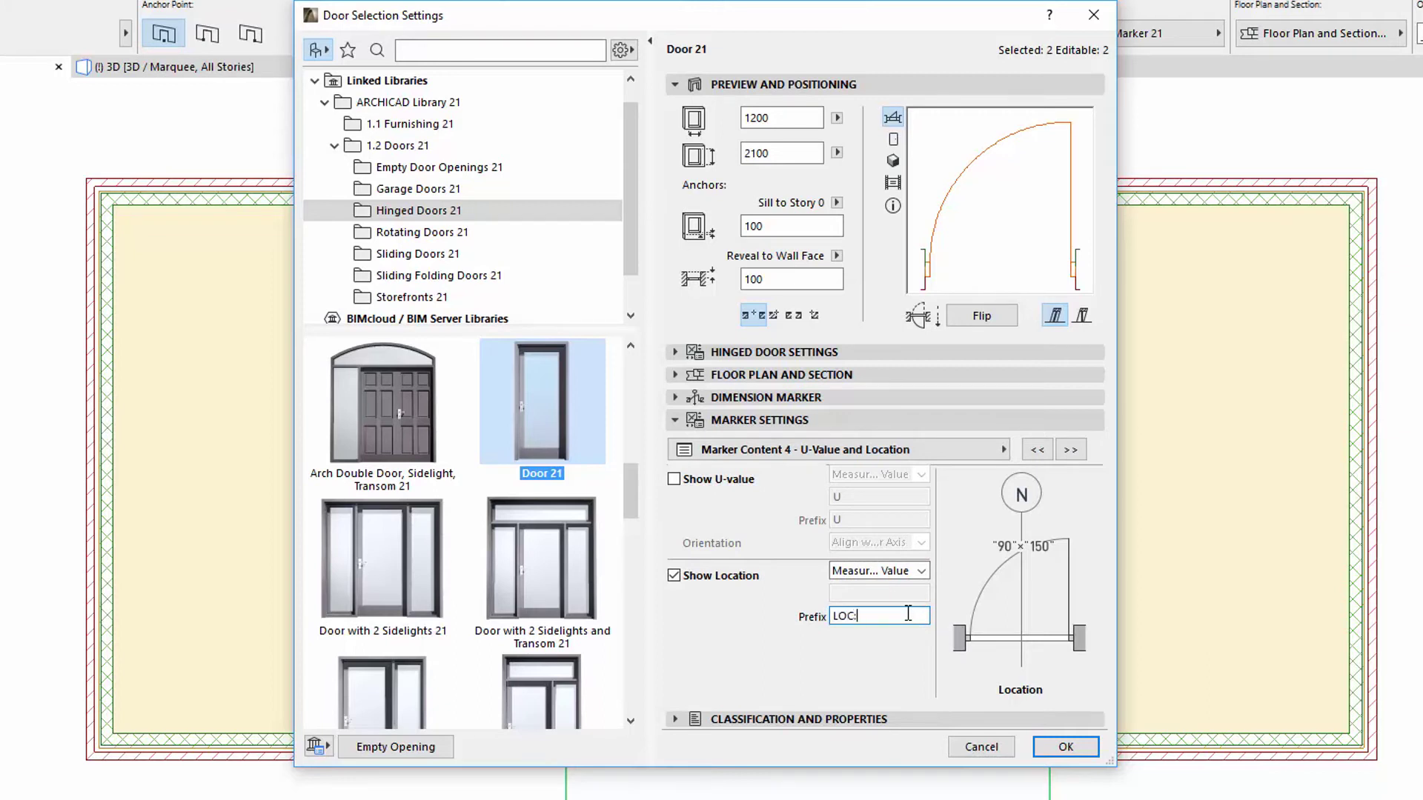
{"action": "type", "text": "LOC:"}
{"action": "key", "text": "Tab"}
Go to Hinged Door Settings' Descriptions page and open the source choices for Location as.
{"action": "left_click", "coordinate": [861, 420]}
{"action": "left_click", "coordinate": [852, 353]}
{"action": "left_click", "coordinate": [877, 380]}
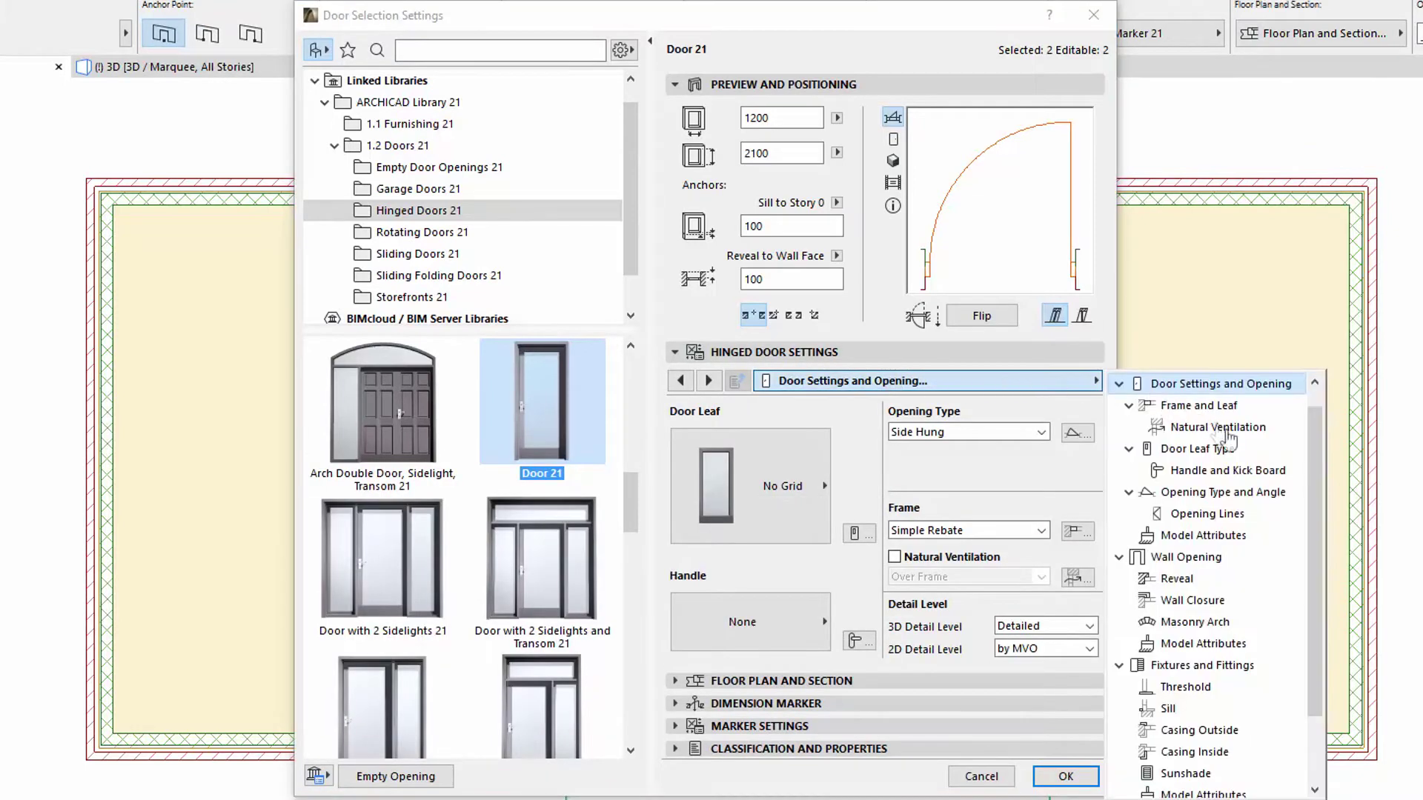
{"action": "scroll", "coordinate": [1257, 514], "scroll_direction": "down", "scroll_amount": 2}
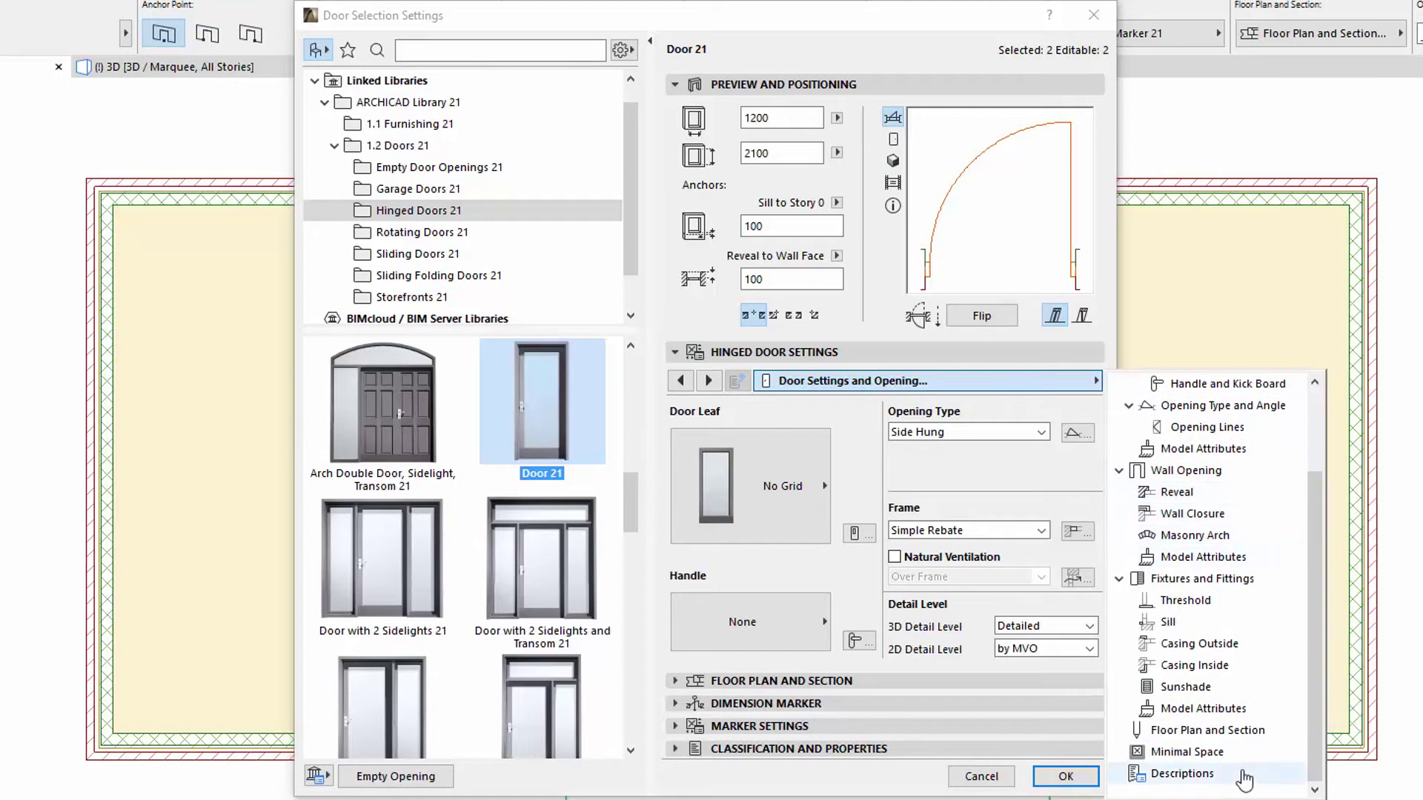
{"action": "left_click", "coordinate": [1245, 773]}
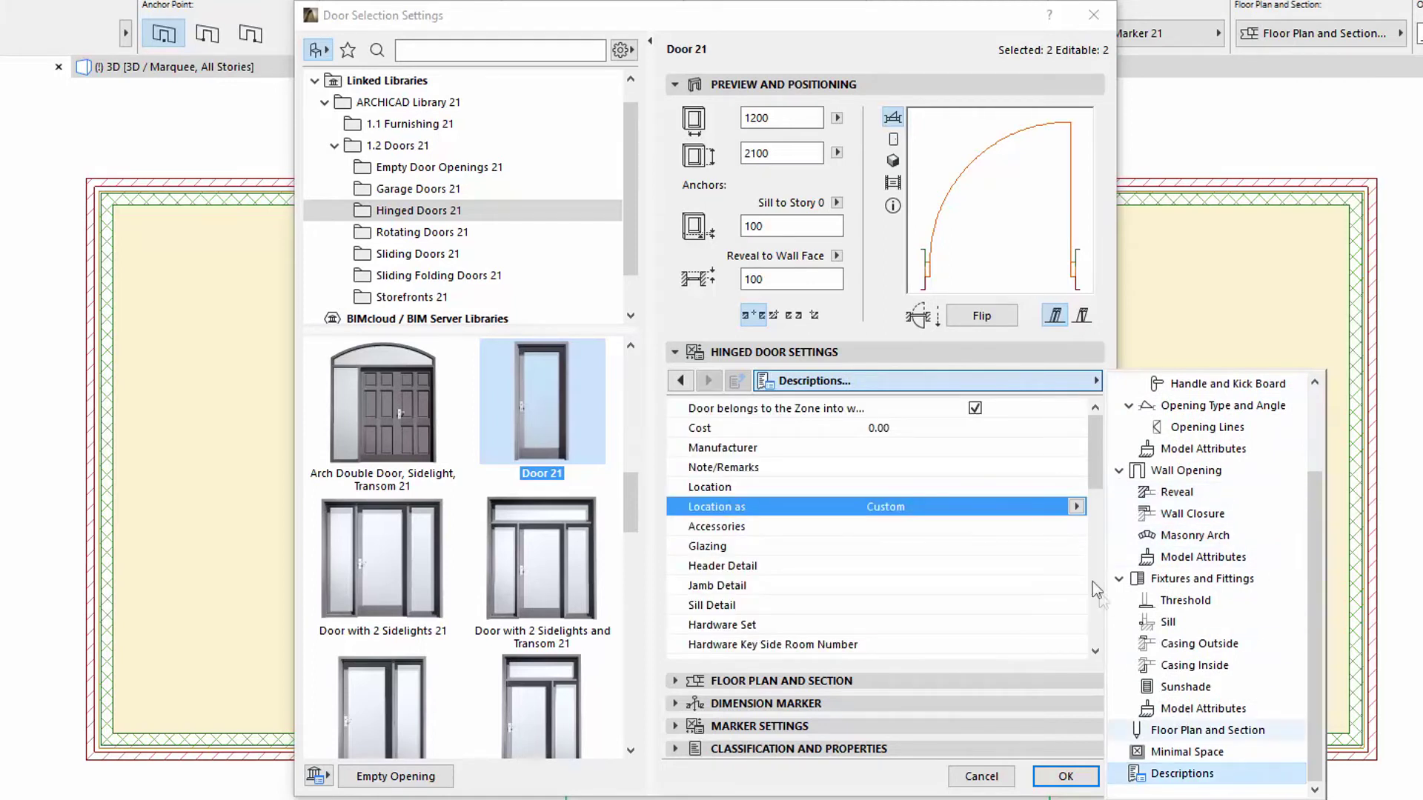
{"action": "left_click", "coordinate": [1077, 507]}
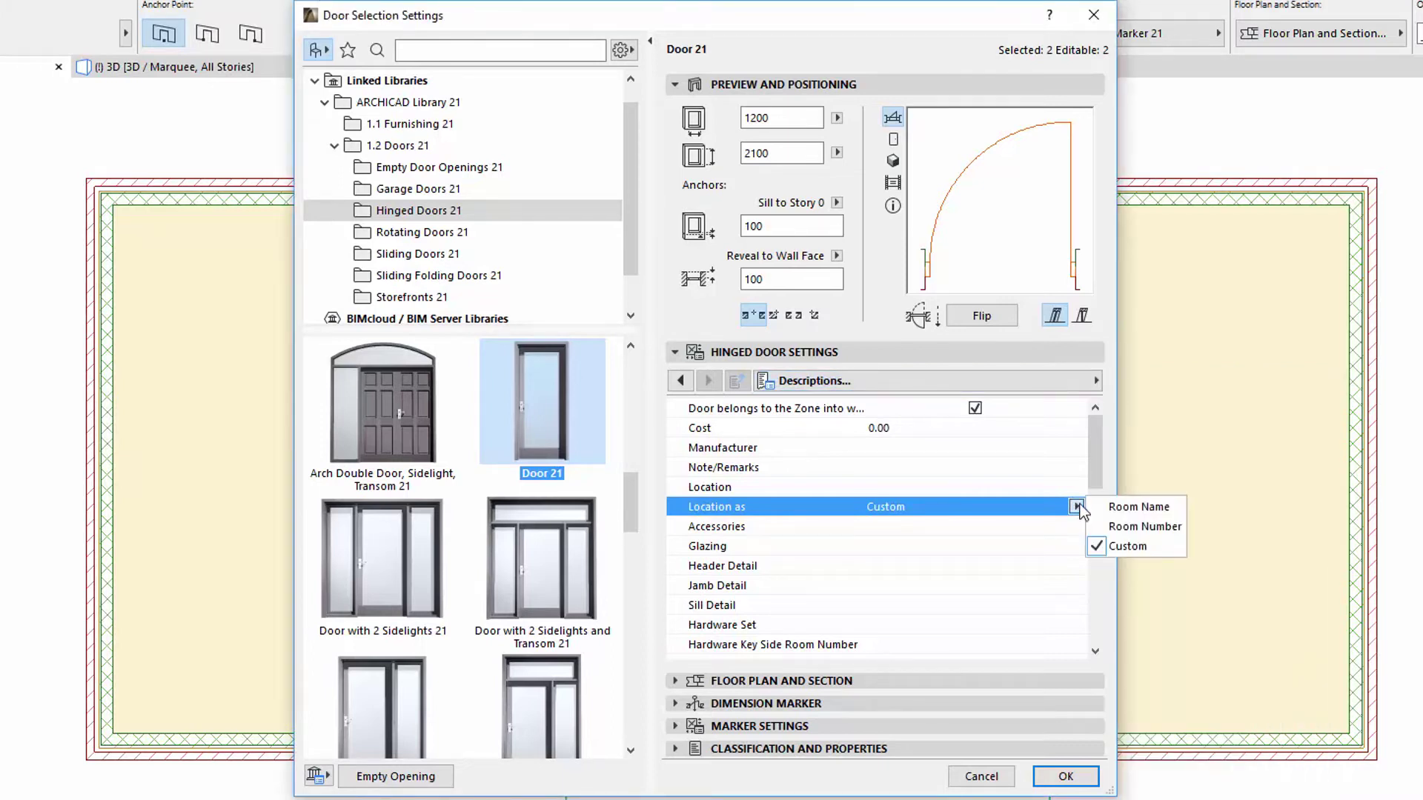
{"action": "left_click", "coordinate": [1037, 483]}
{"action": "left_click", "coordinate": [1038, 484]}
{"action": "left_click", "coordinate": [1071, 507]}
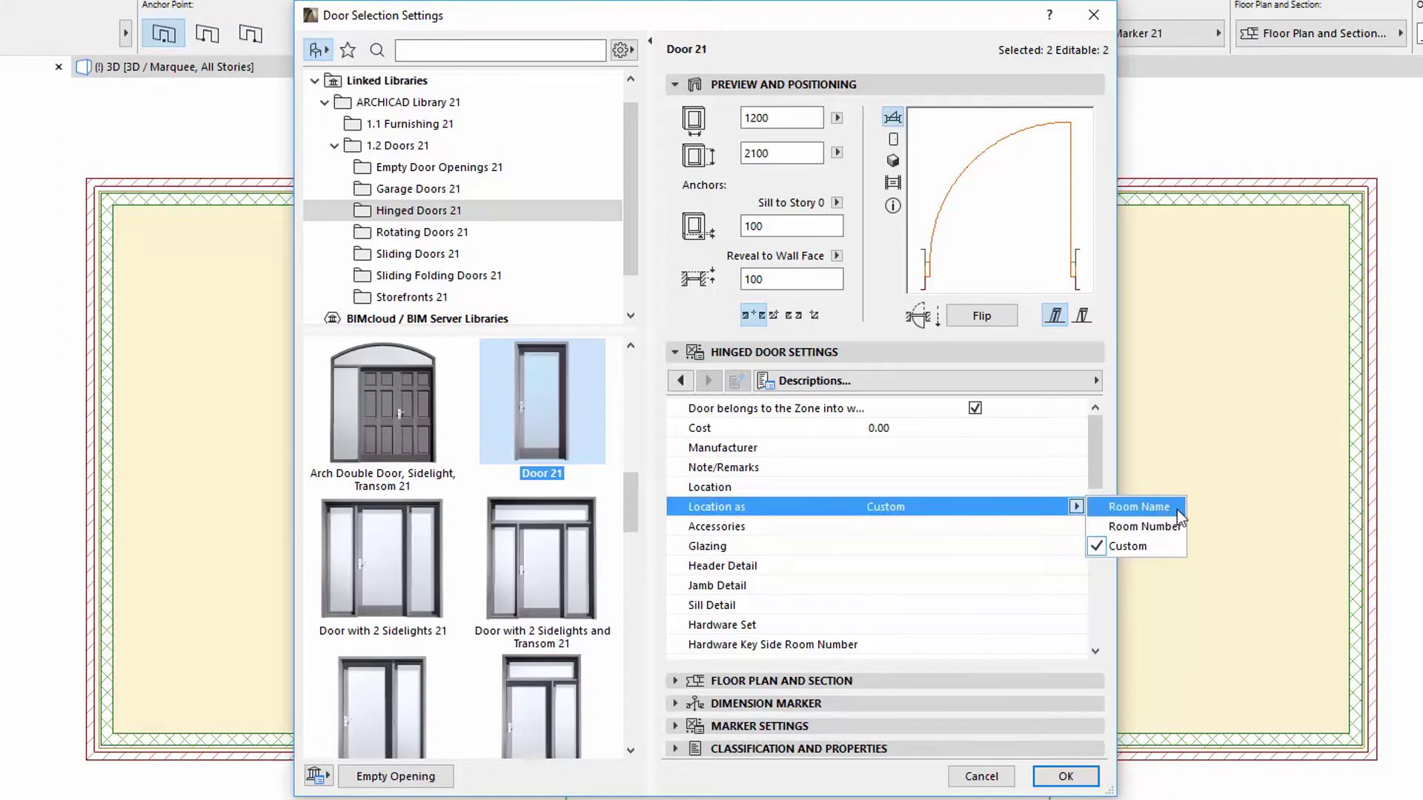
Set Location as to Room Name, check the LOC: prefix in Marker Settings, and apply with OK.
{"action": "left_click", "coordinate": [1177, 509]}
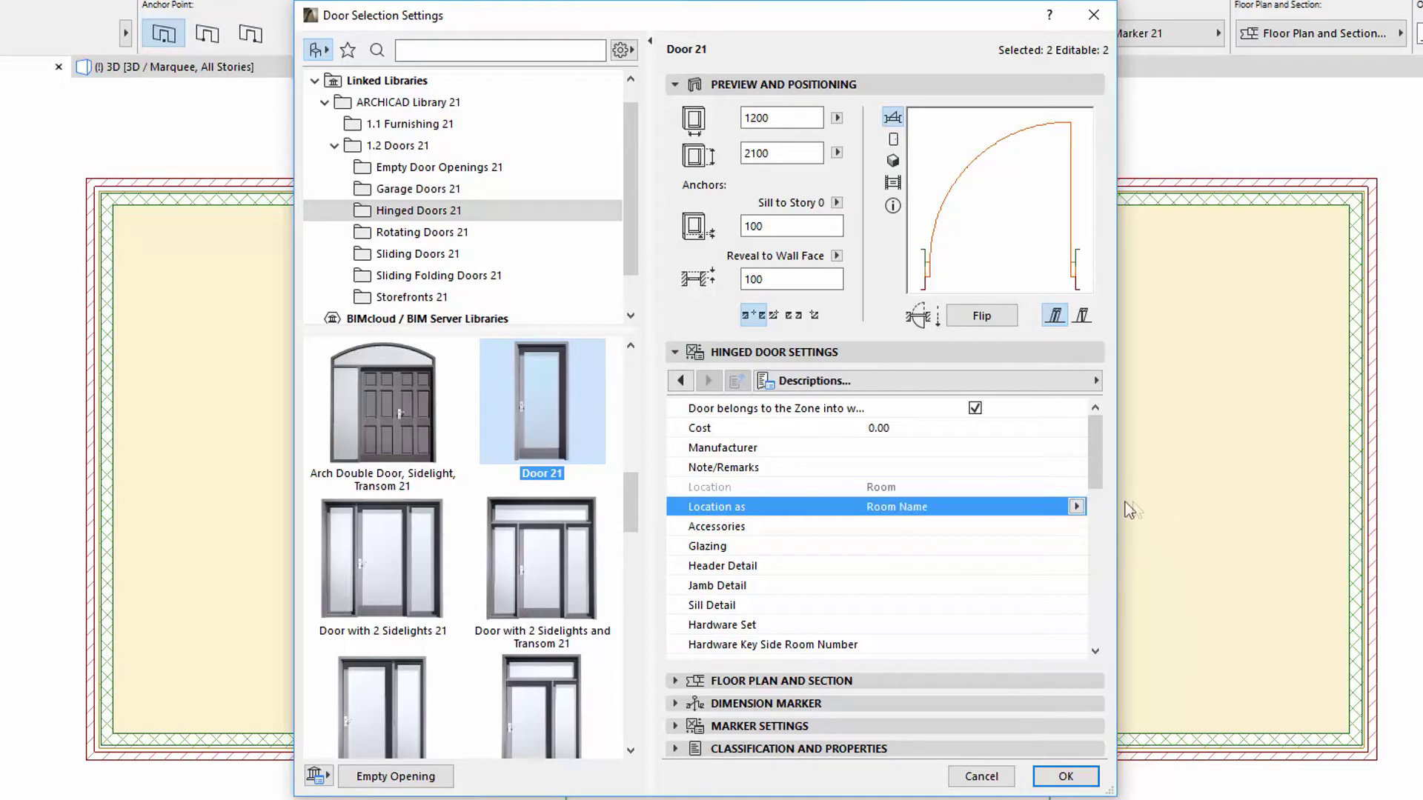
{"action": "left_click", "coordinate": [976, 351]}
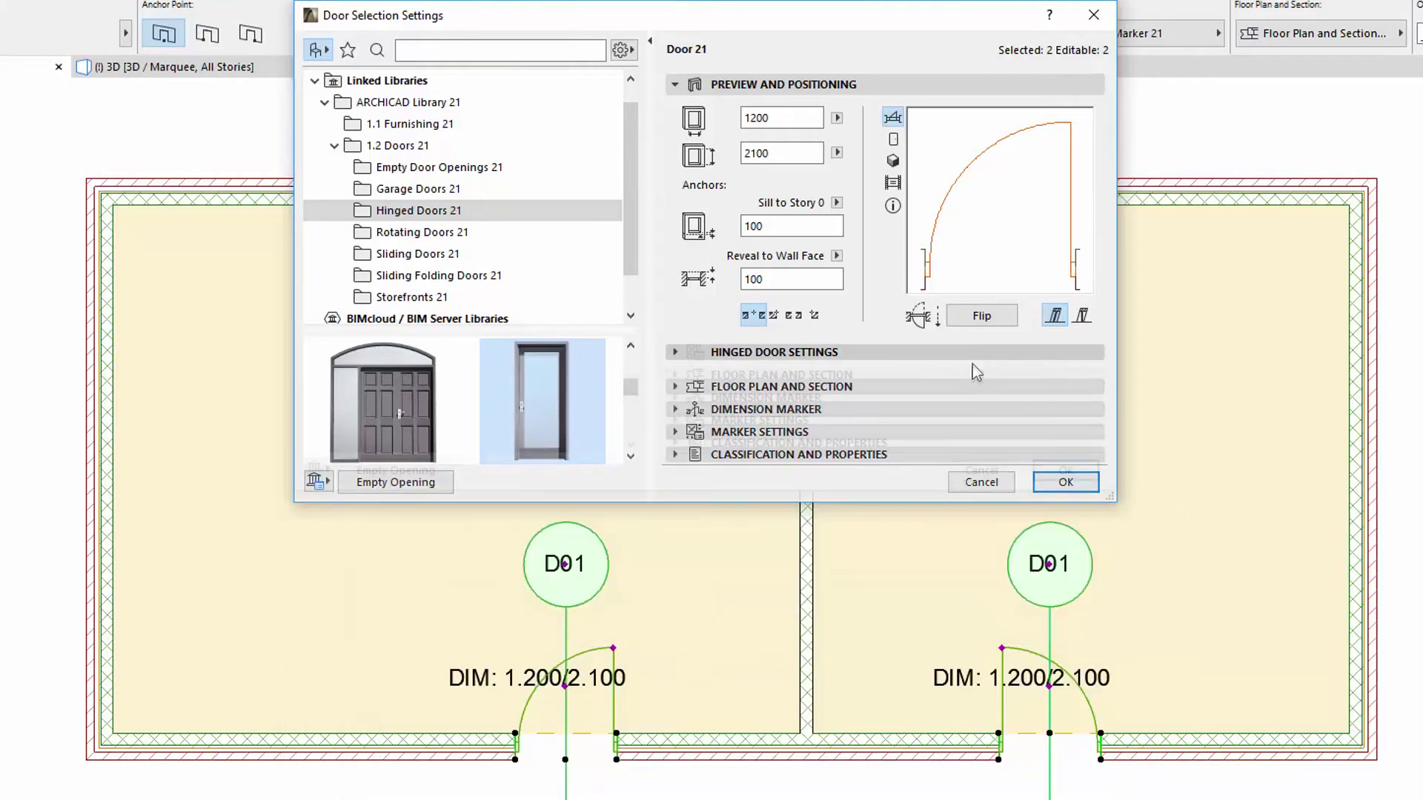
{"action": "left_click", "coordinate": [973, 421]}
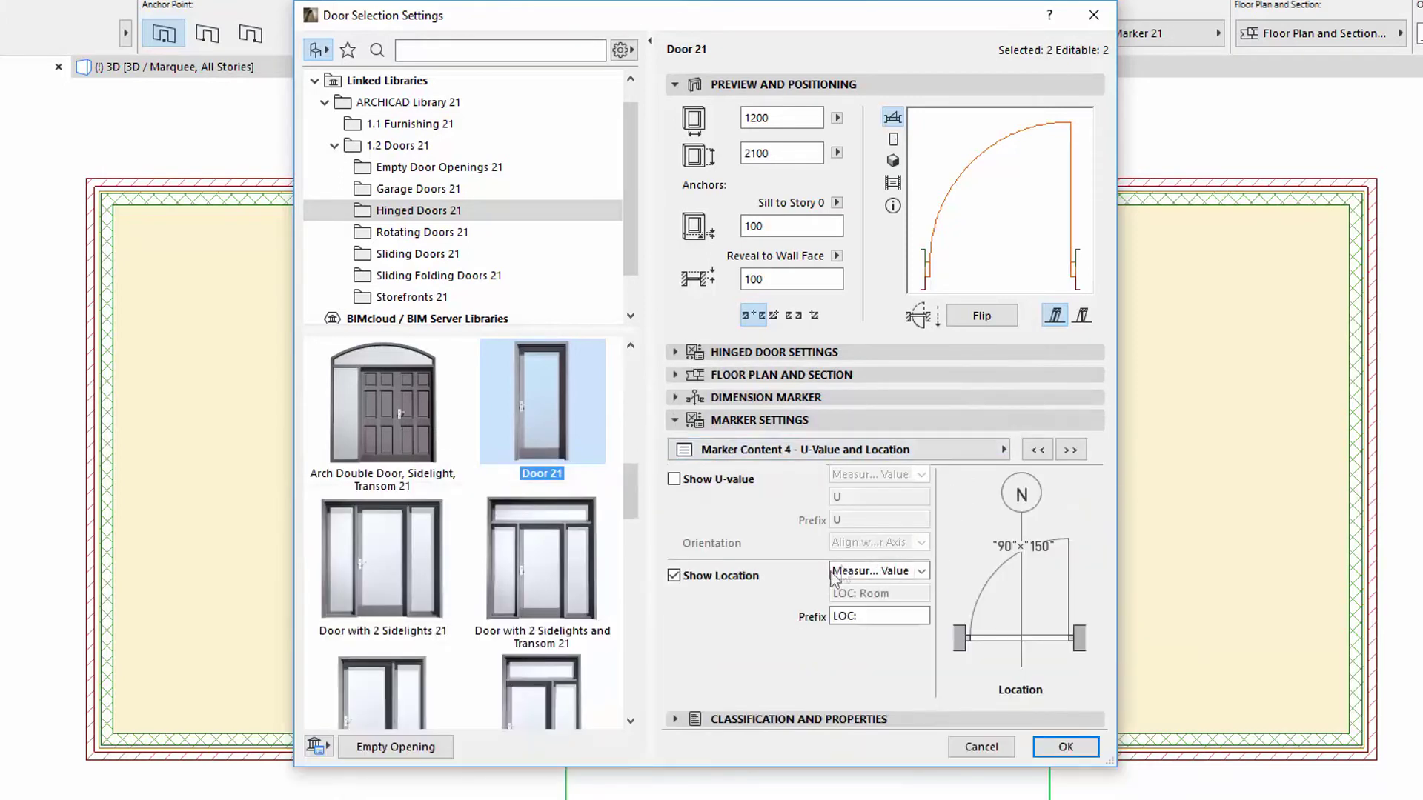
{"action": "left_click", "coordinate": [882, 615]}
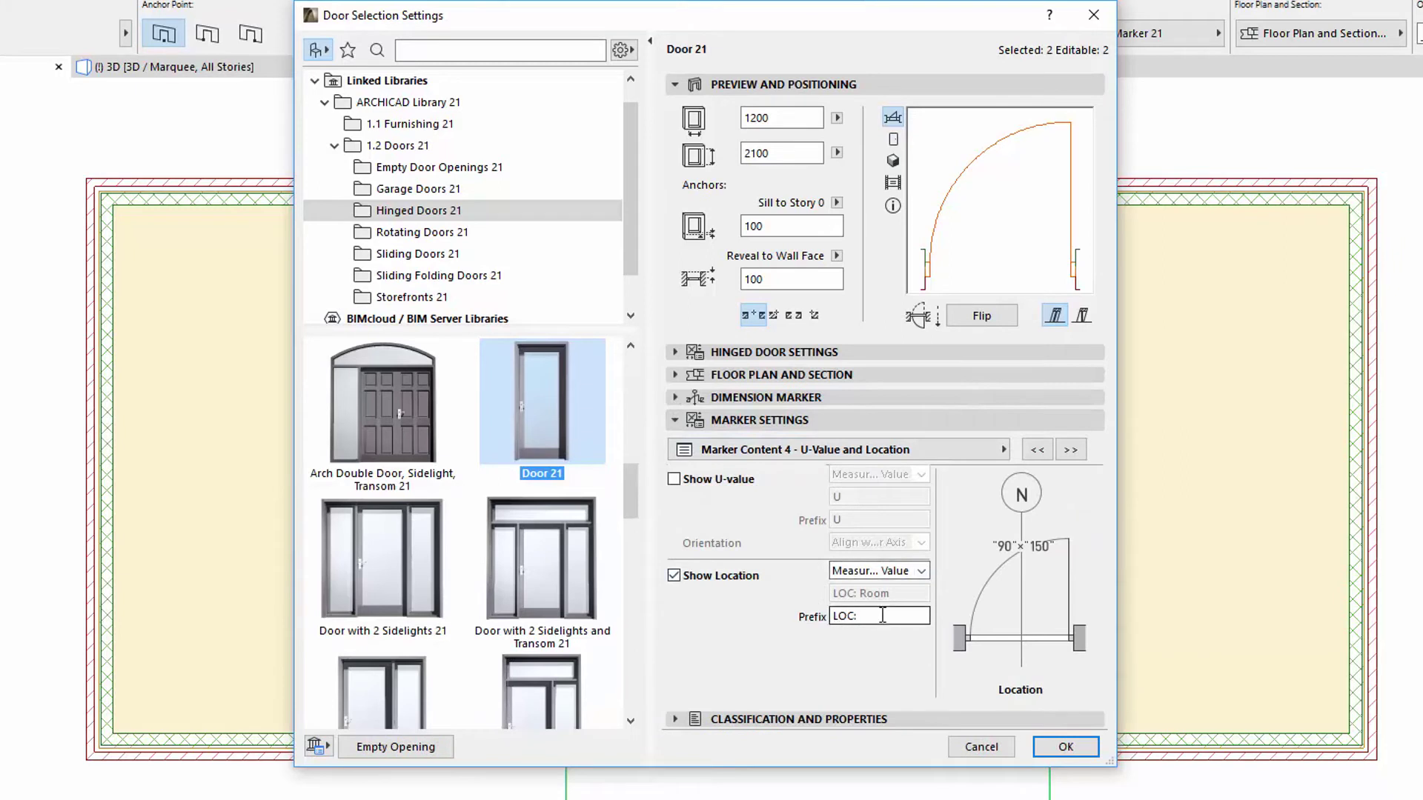
{"action": "left_click", "coordinate": [1081, 748]}
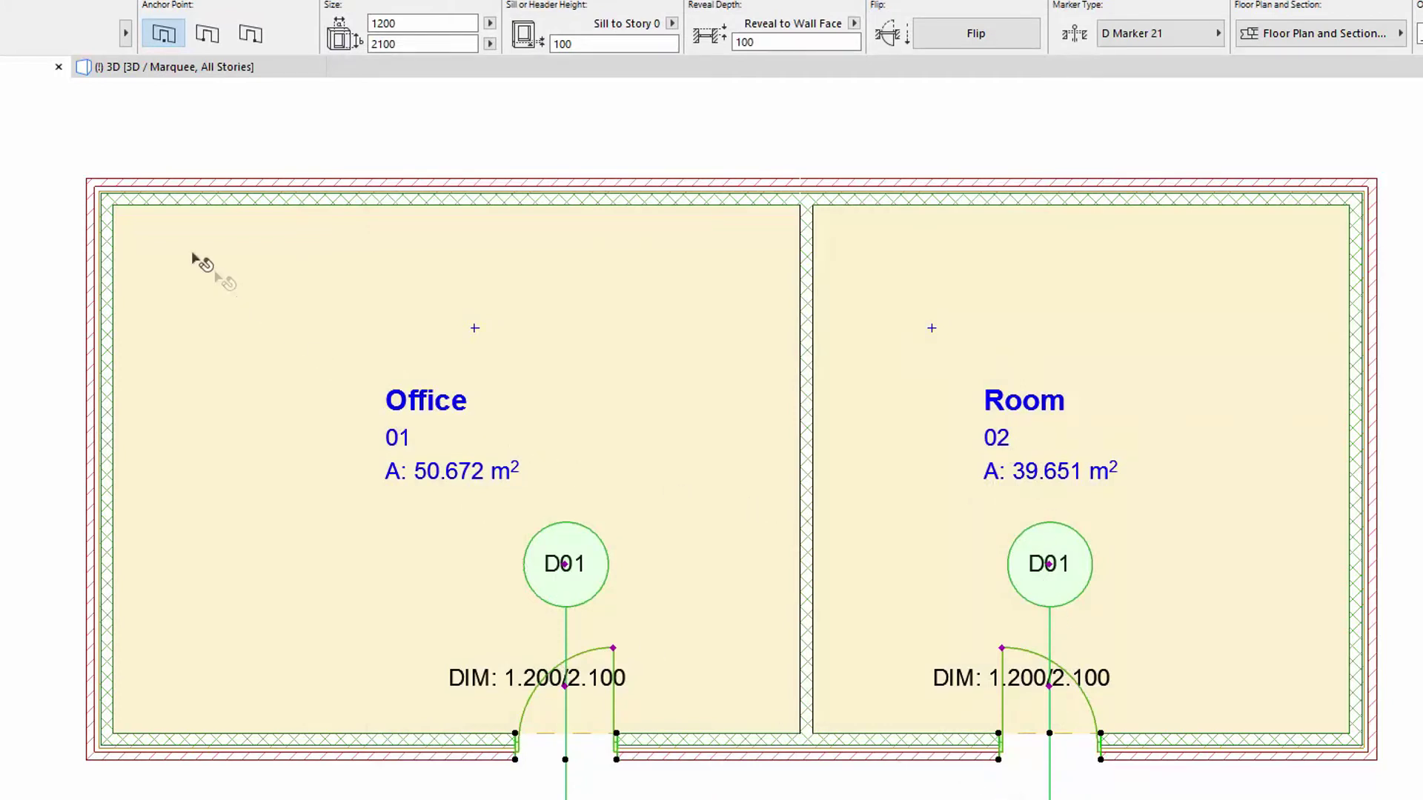
Switch the doors' marker type to Door Stamp 21.
{"action": "key", "text": "ctrl+t"}
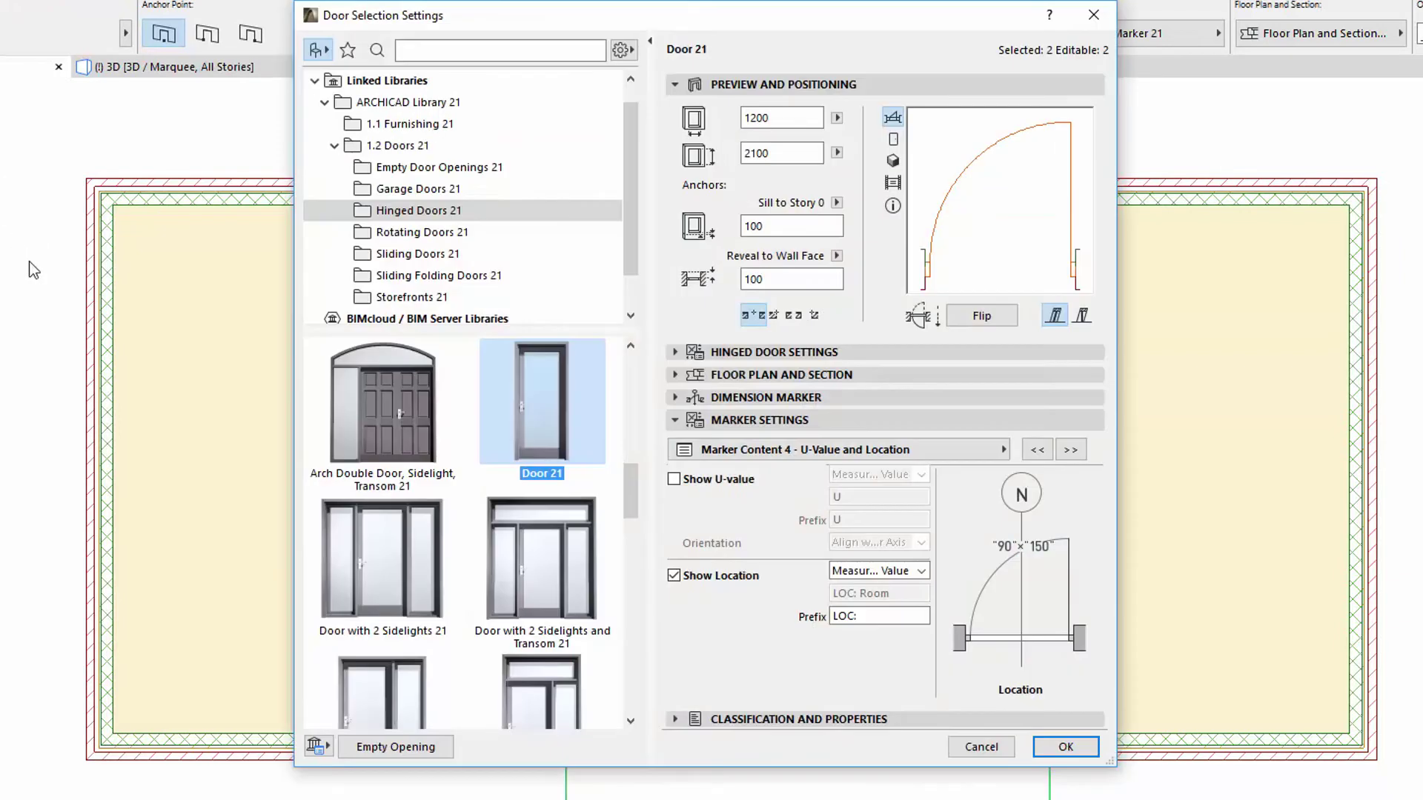
{"action": "left_click", "coordinate": [792, 421]}
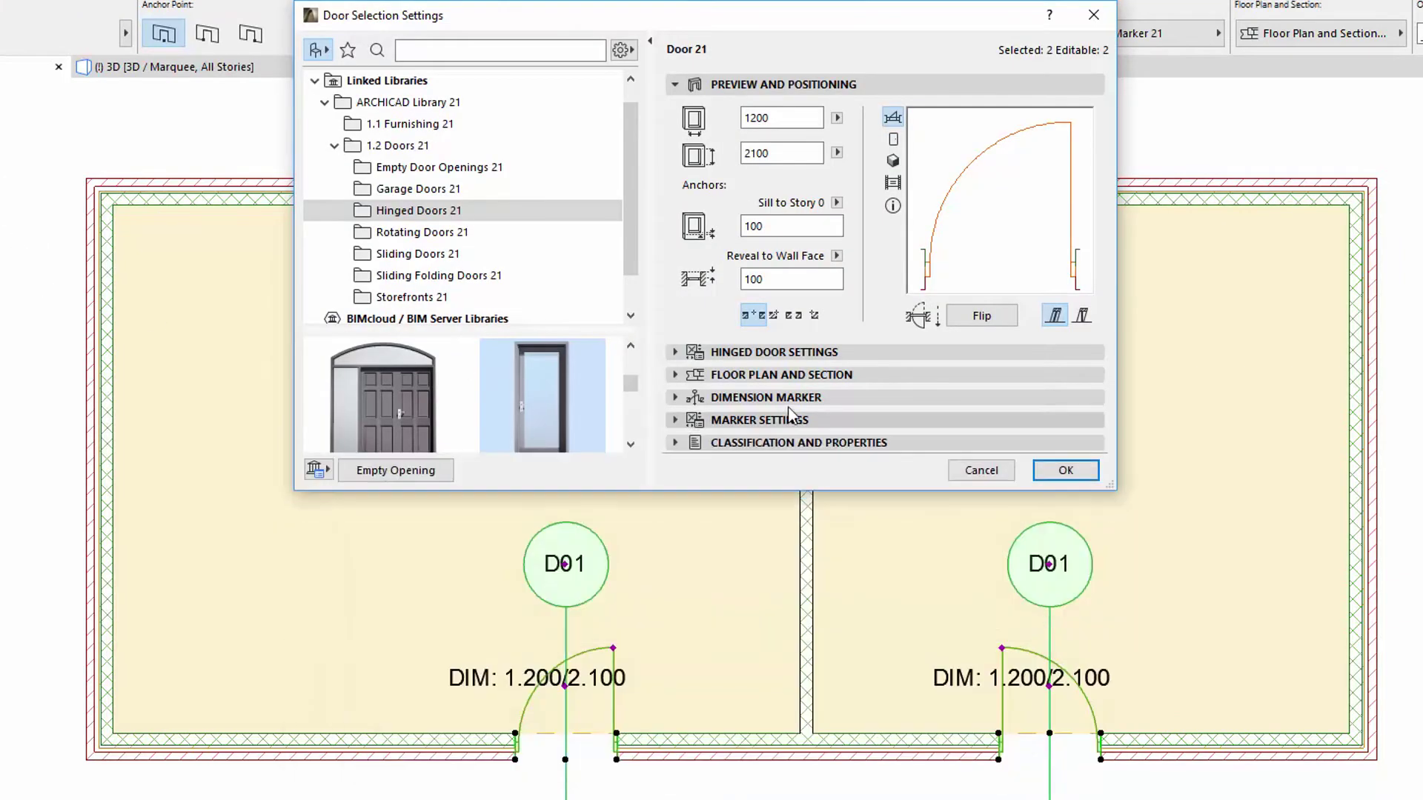
{"action": "left_click", "coordinate": [796, 400]}
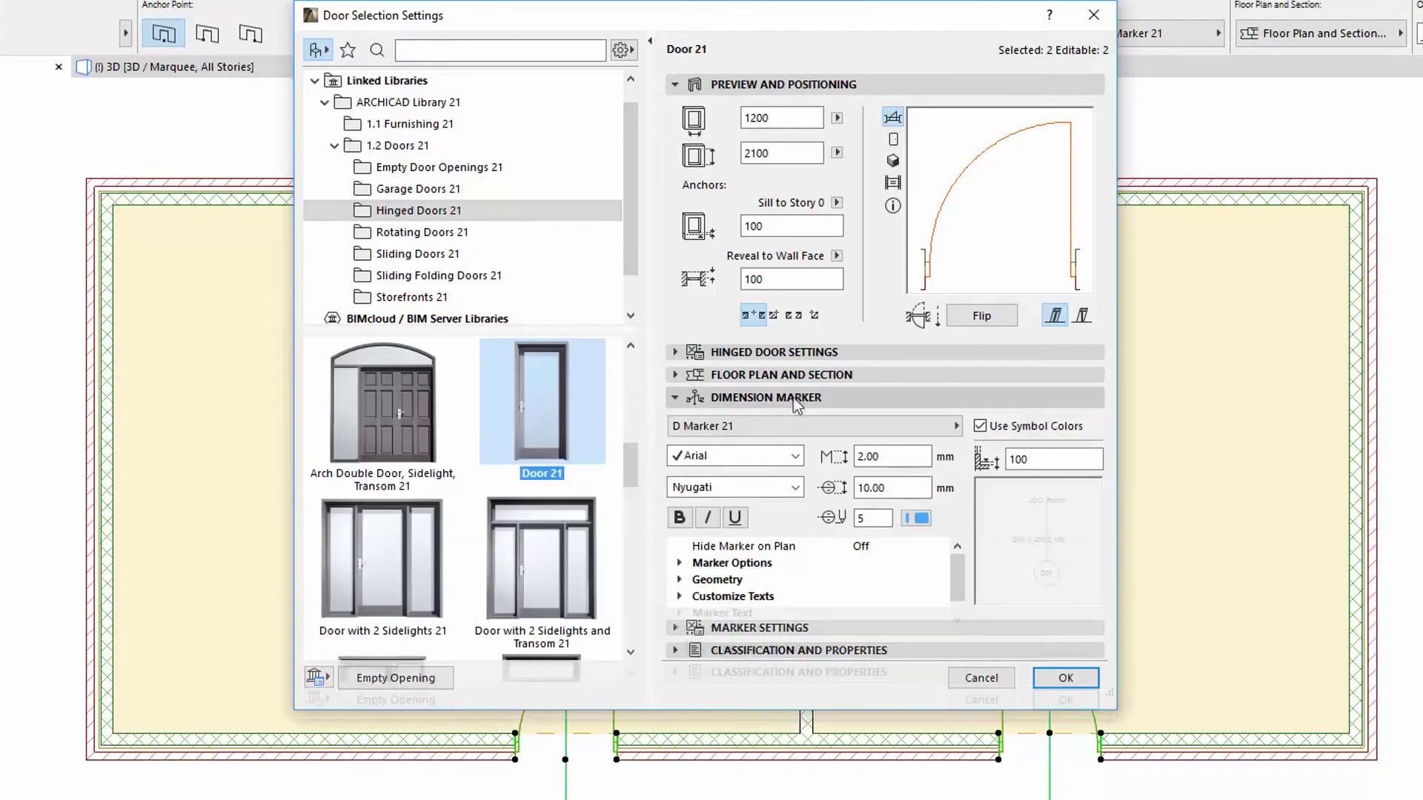
{"action": "left_click", "coordinate": [836, 428]}
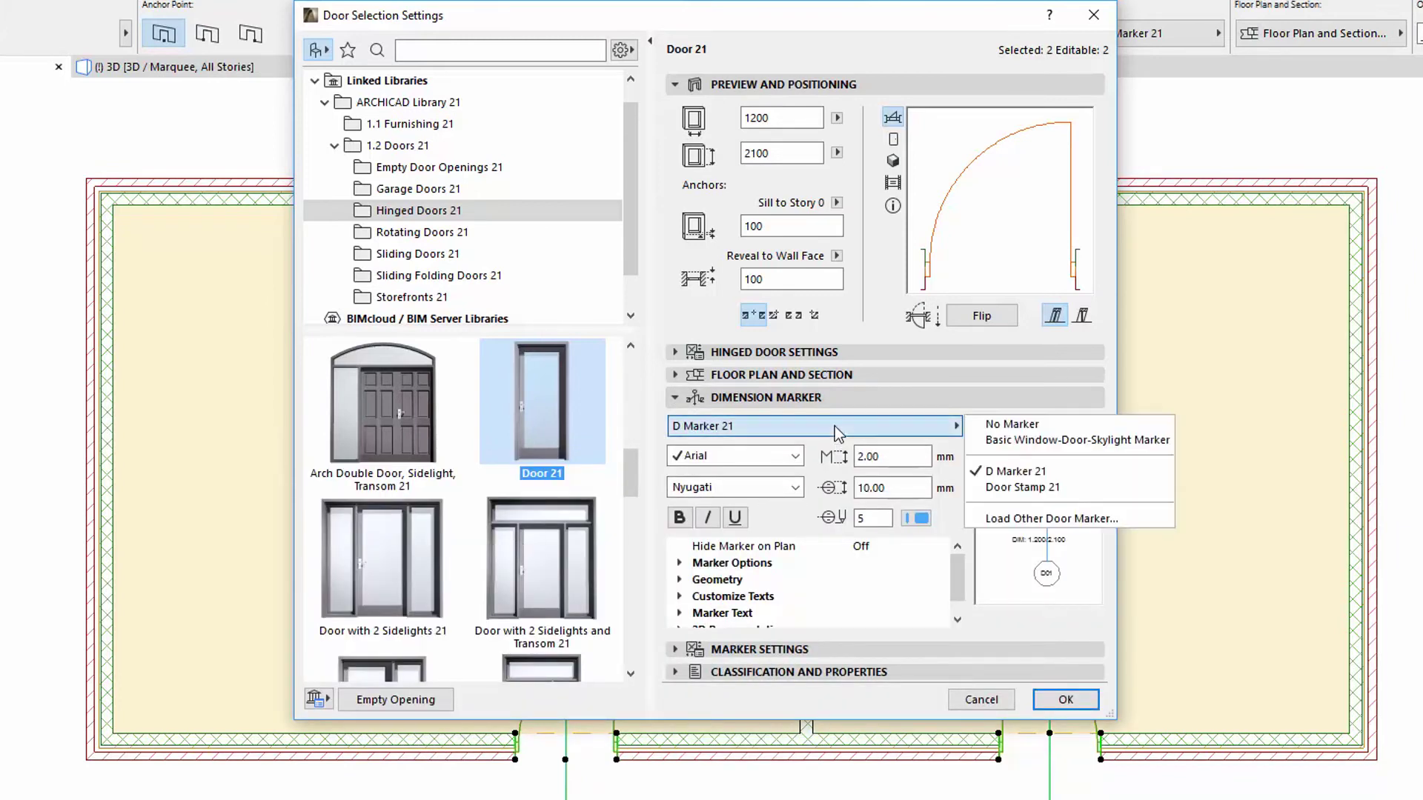
{"action": "left_click", "coordinate": [1043, 486]}
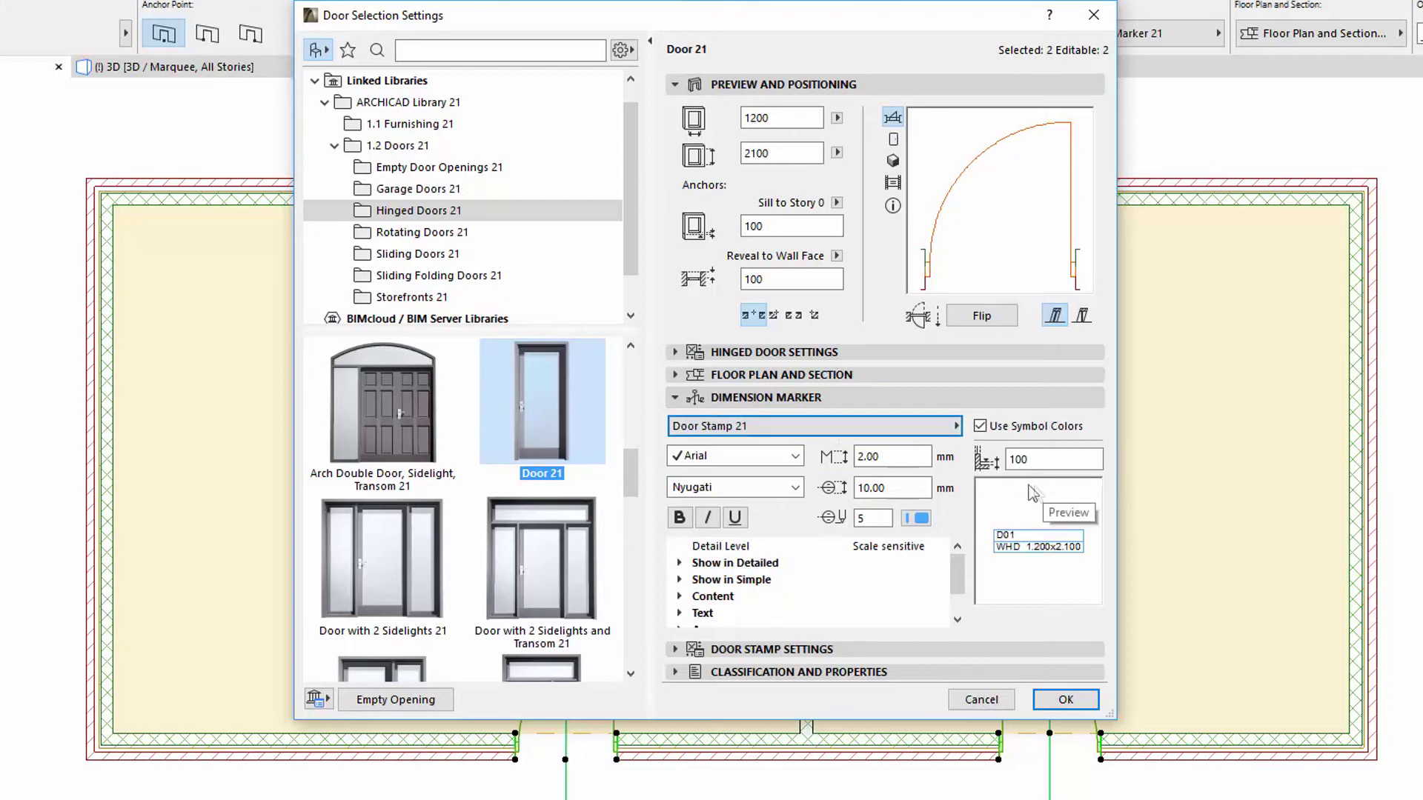
Add Sill Height and Location to the Door Stamp contents and apply to both doors.
{"action": "left_click", "coordinate": [815, 85]}
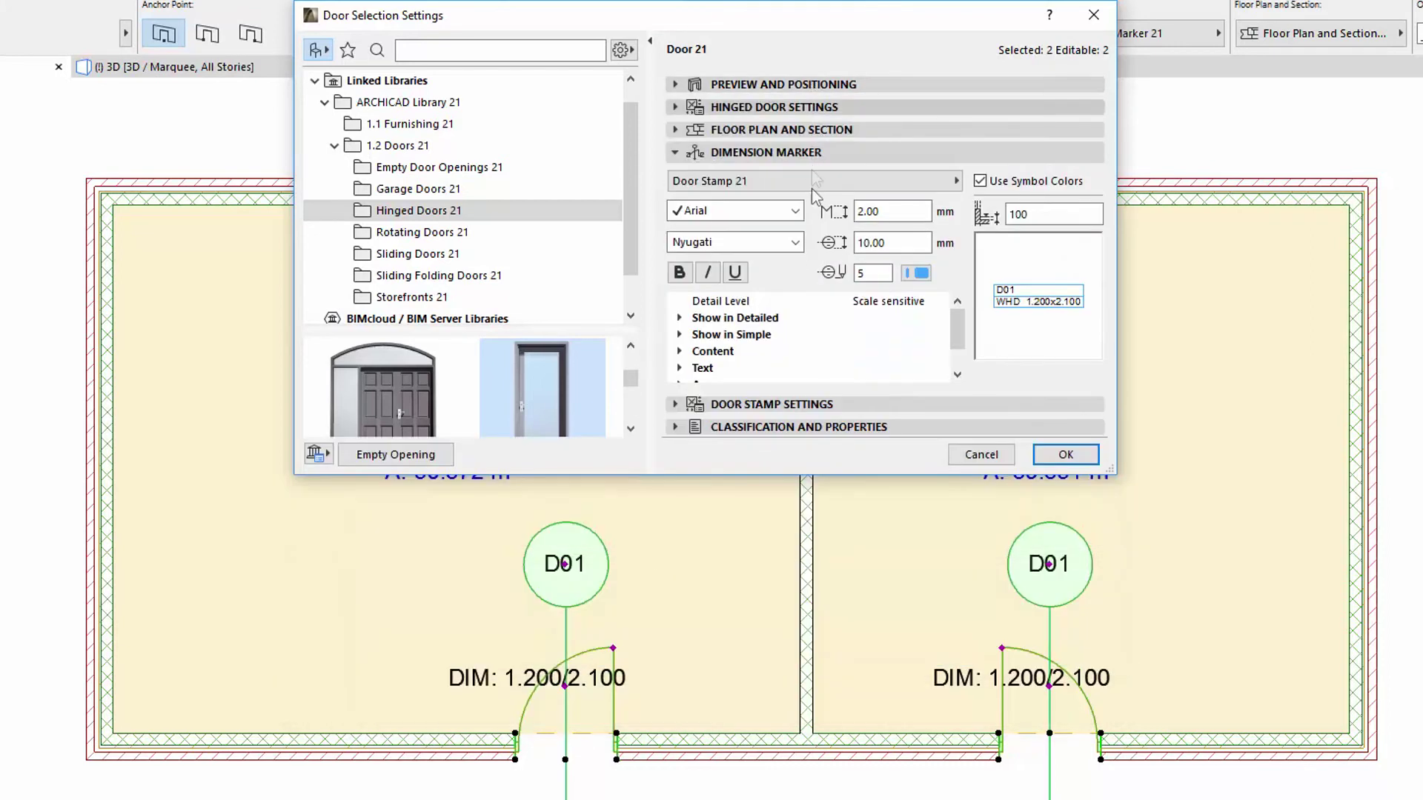
{"action": "left_click", "coordinate": [844, 403]}
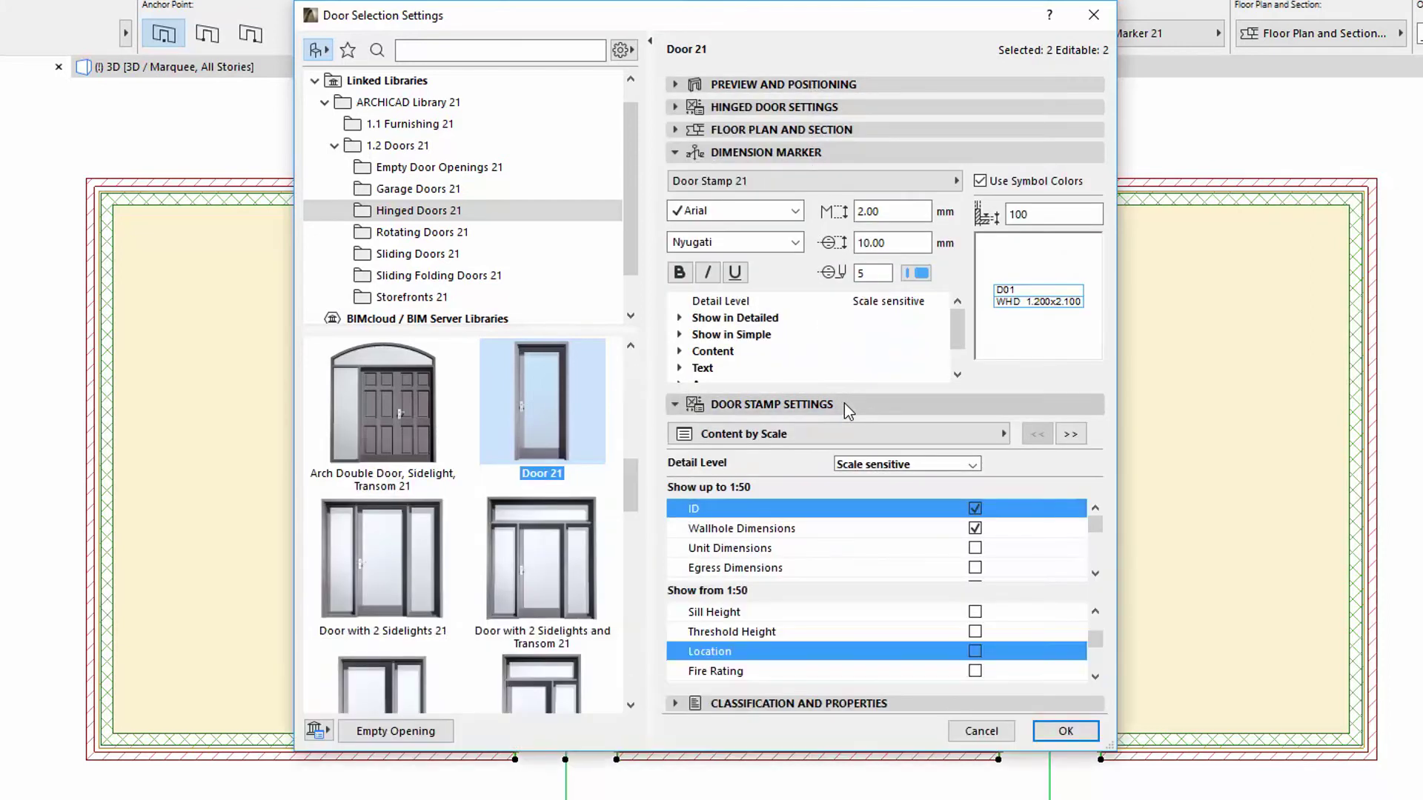
{"action": "left_click", "coordinate": [977, 613]}
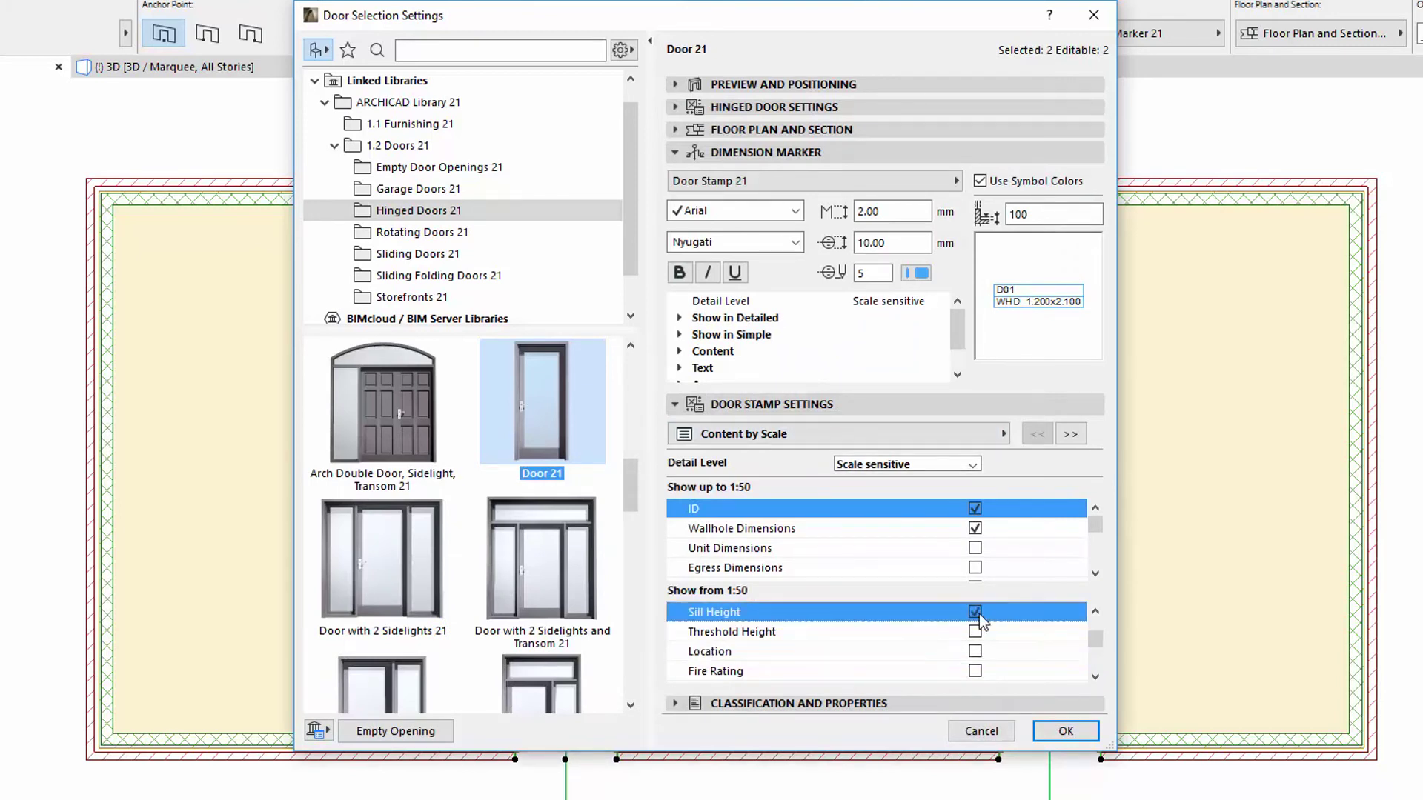
{"action": "left_click", "coordinate": [977, 651]}
{"action": "left_click", "coordinate": [975, 651]}
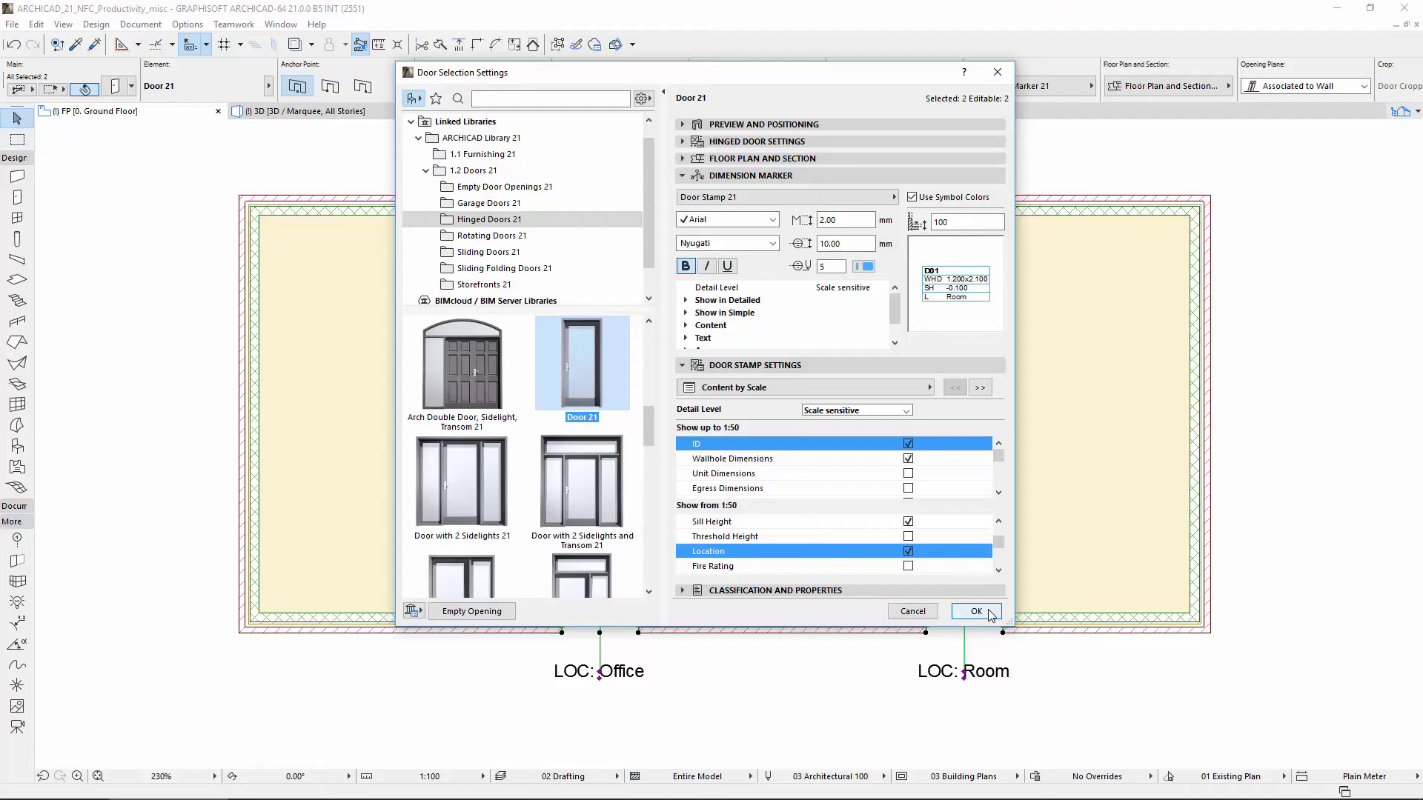
{"action": "left_click", "coordinate": [1081, 734]}
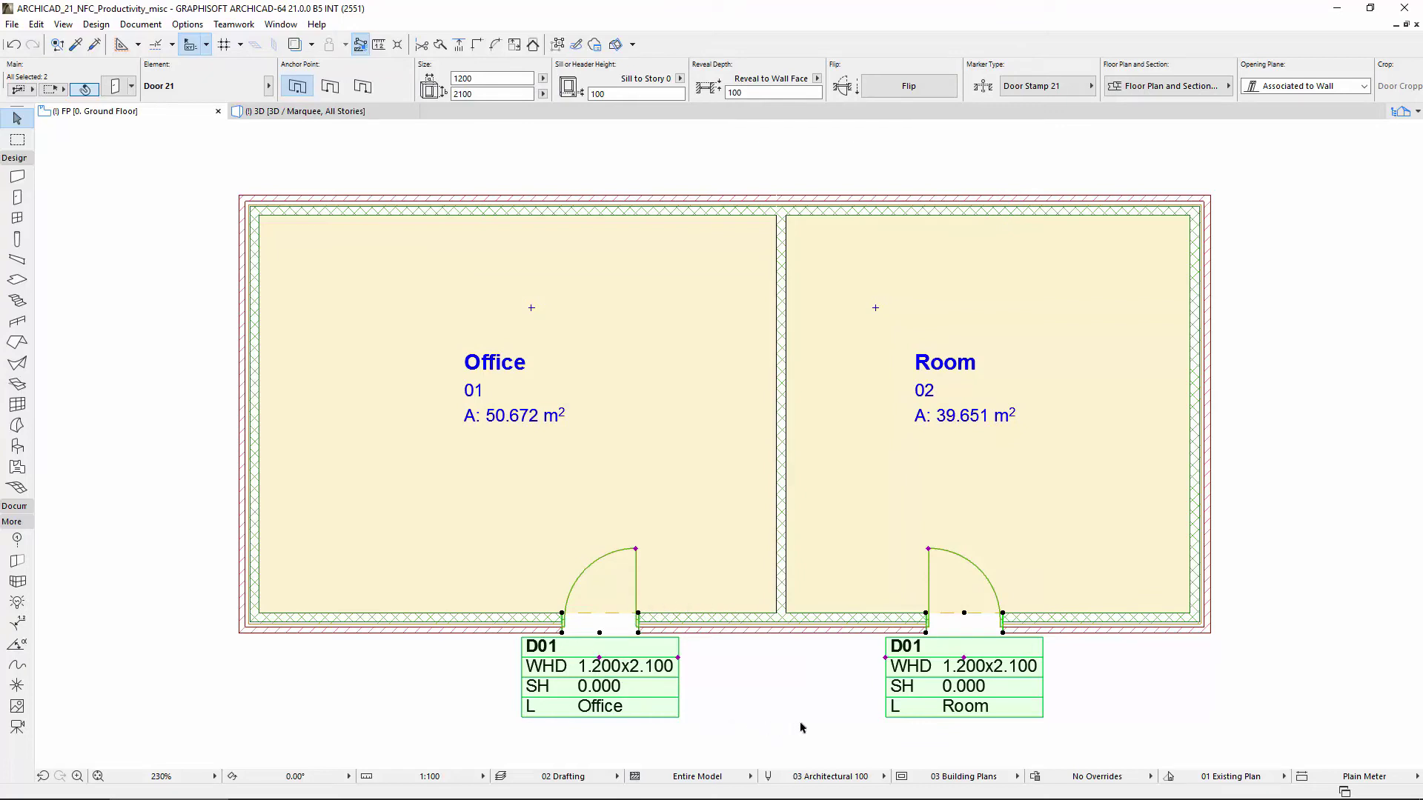
Deselect the doors and place a Window 21 corner window at the Office's bottom-left outer wall corner.
{"action": "key", "text": "Escape"}
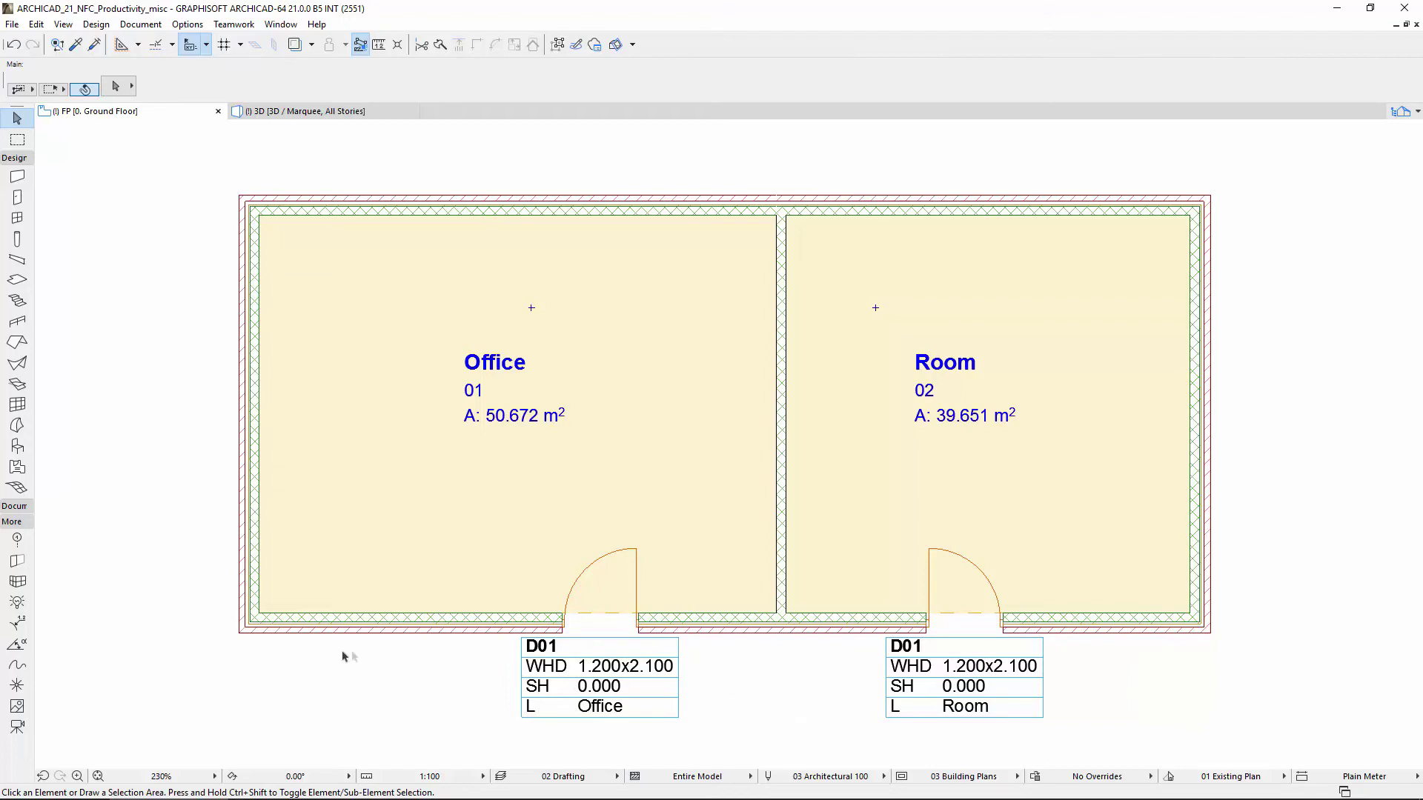
{"action": "middle_click_drag", "start_coordinate": [350, 665], "coordinate": [636, 661]}
{"action": "scroll", "coordinate": [635, 660], "scroll_direction": "up", "scroll_amount": 4}
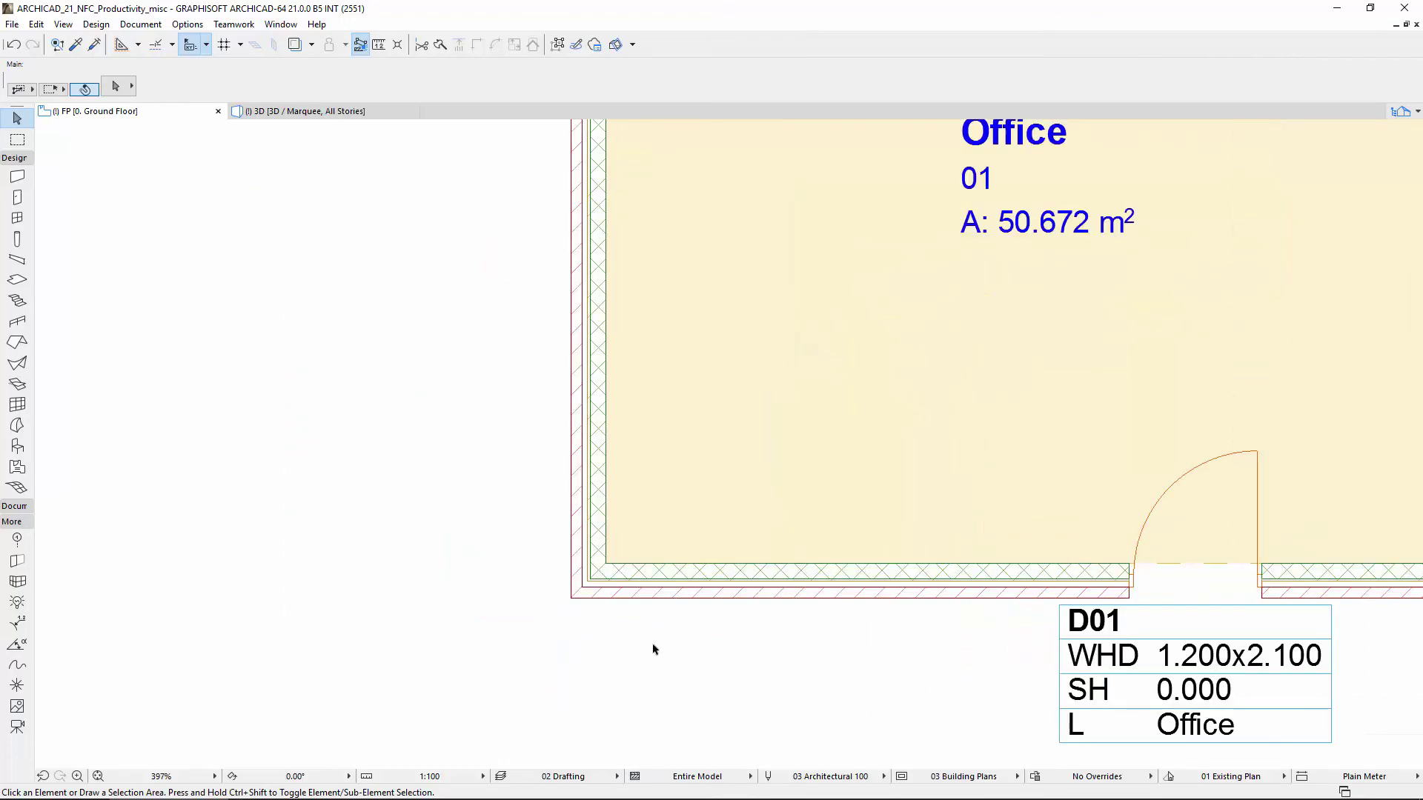
{"action": "middle_click_drag", "start_coordinate": [715, 536], "coordinate": [725, 528]}
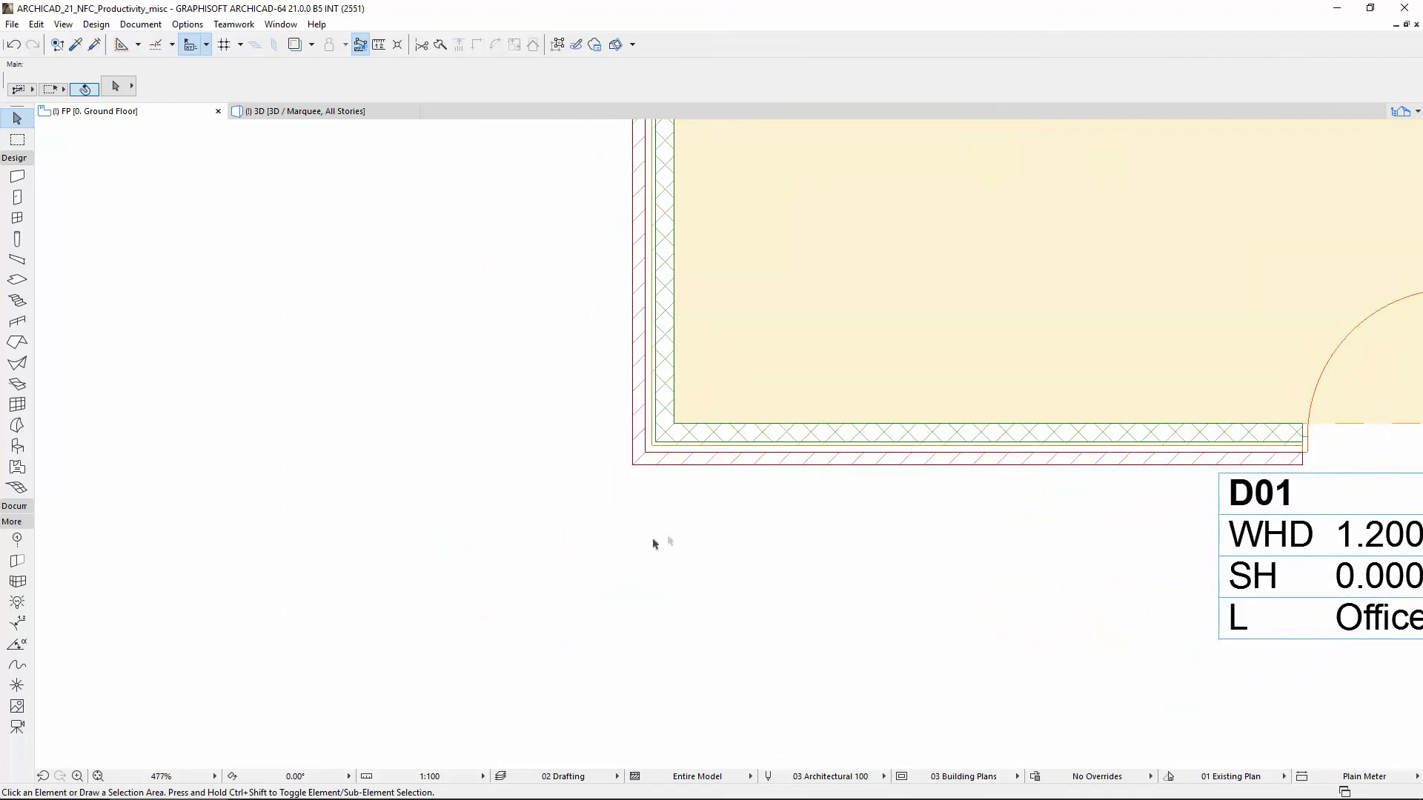
{"action": "left_click", "coordinate": [16, 583]}
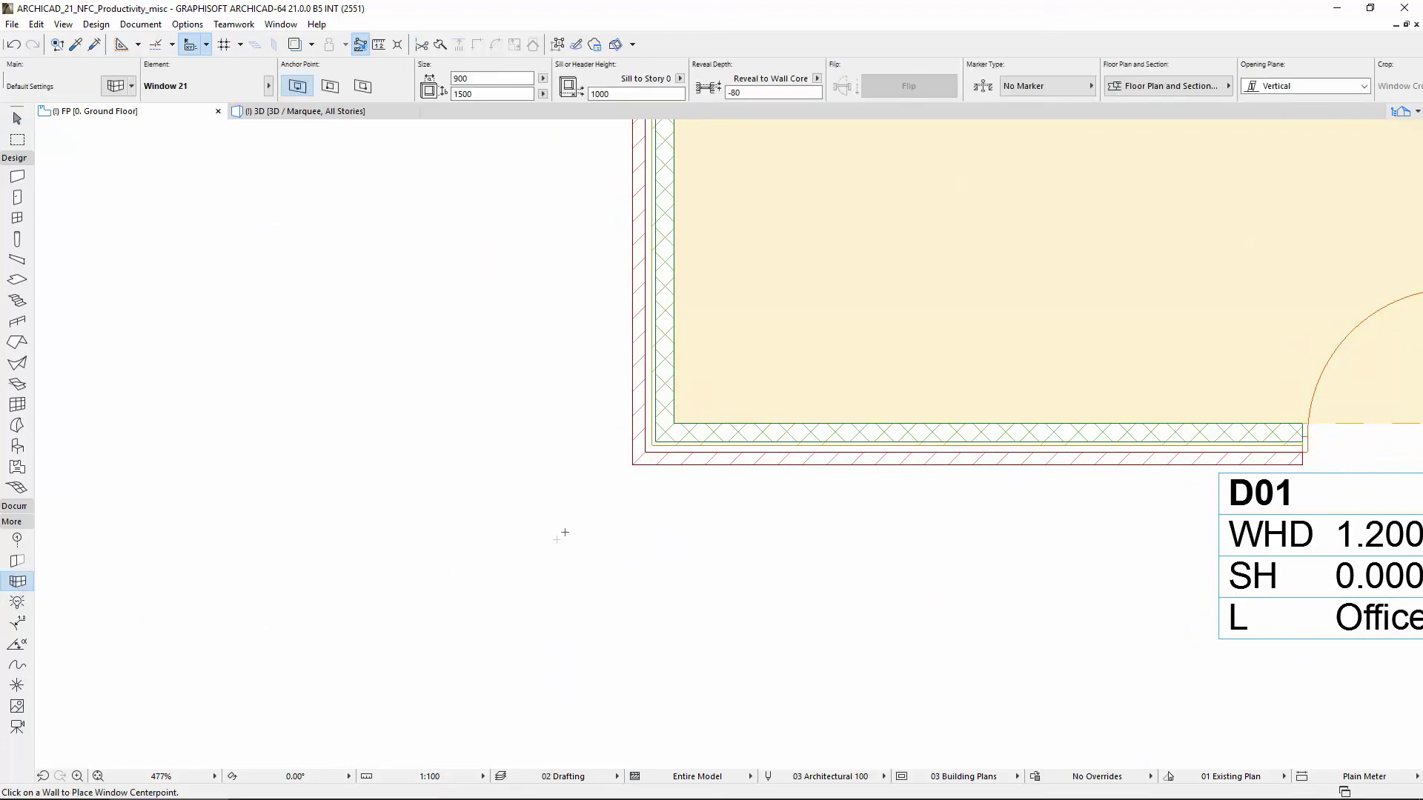
{"action": "left_click", "coordinate": [632, 425]}
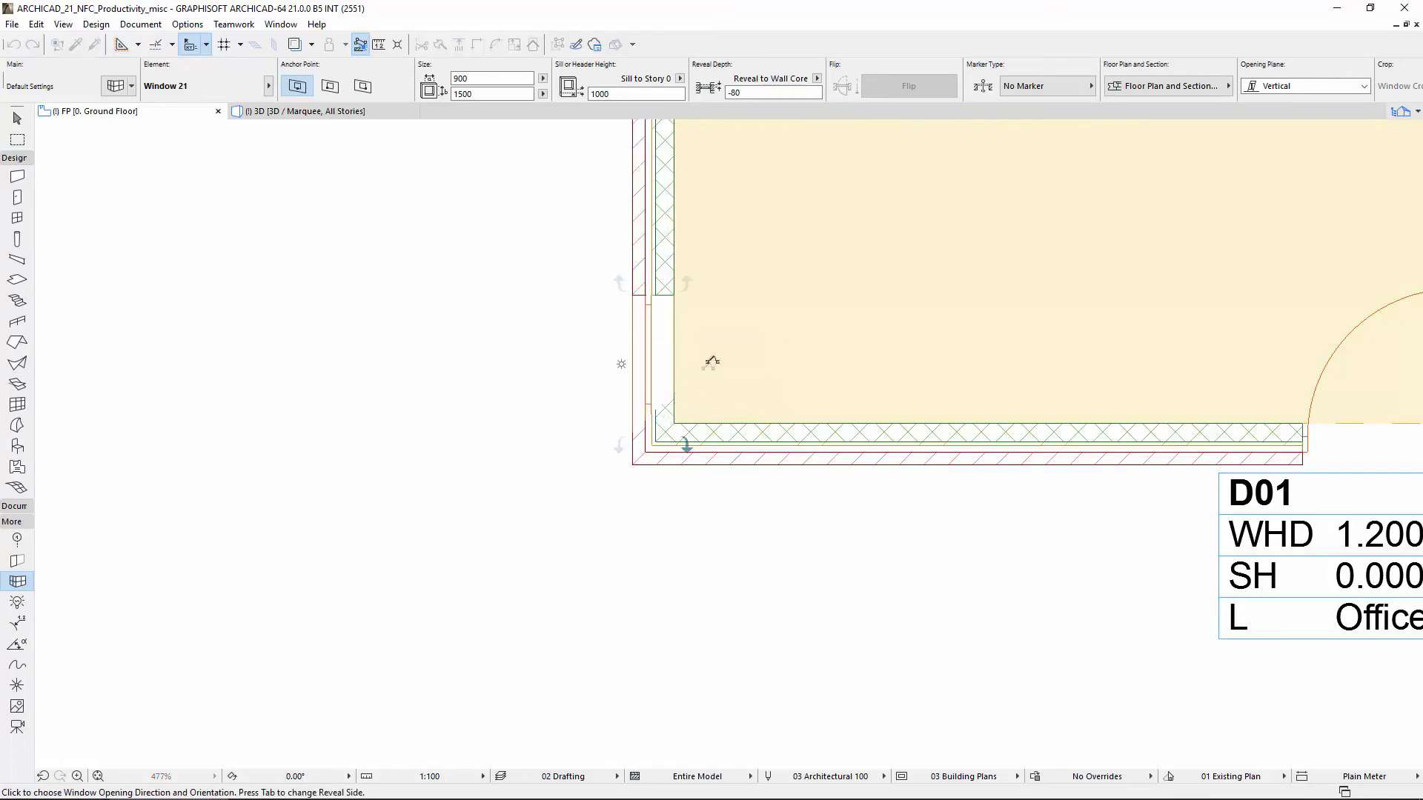
{"action": "left_click", "coordinate": [751, 296]}
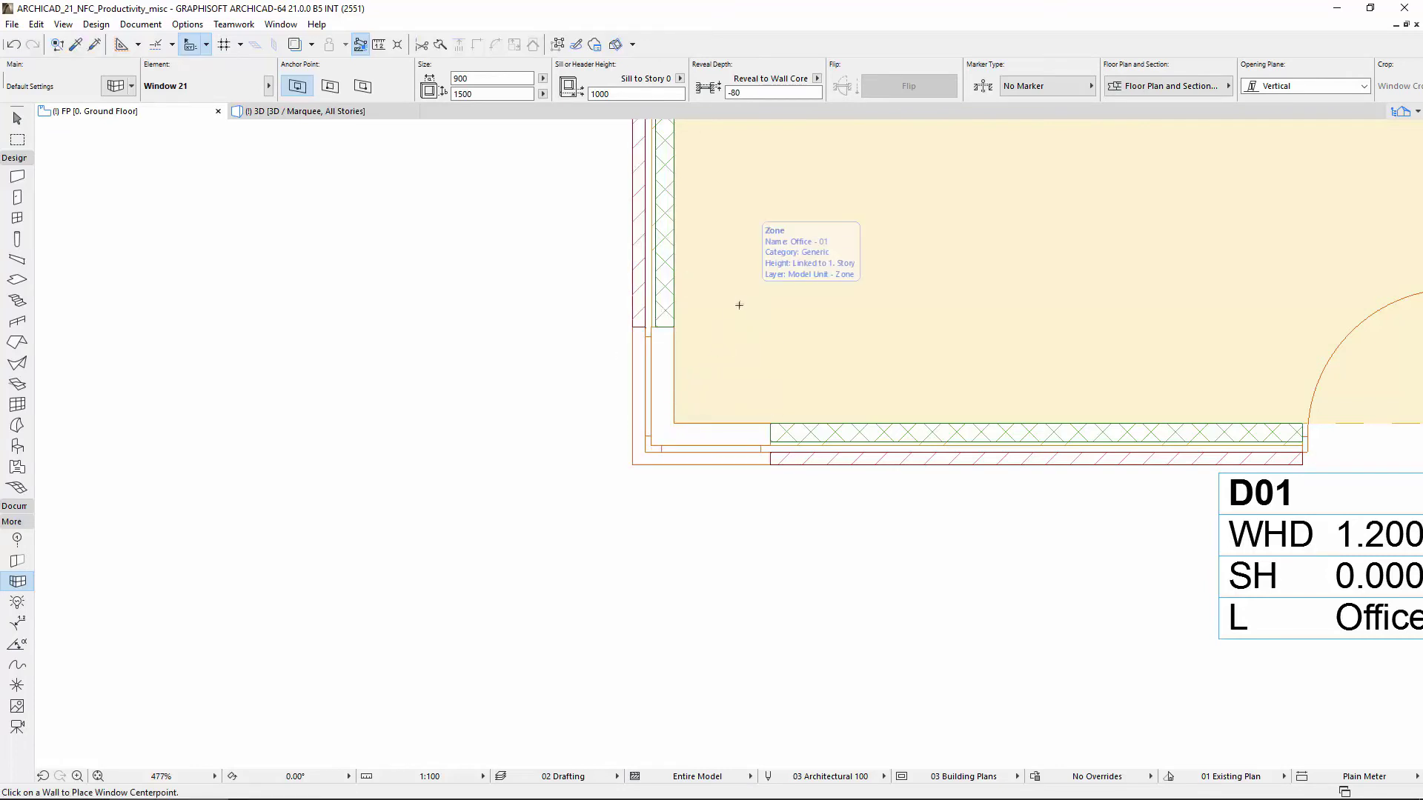
Set the selected corner window's main sash to Fixed Glass.
{"action": "left_click", "coordinate": [116, 87]}
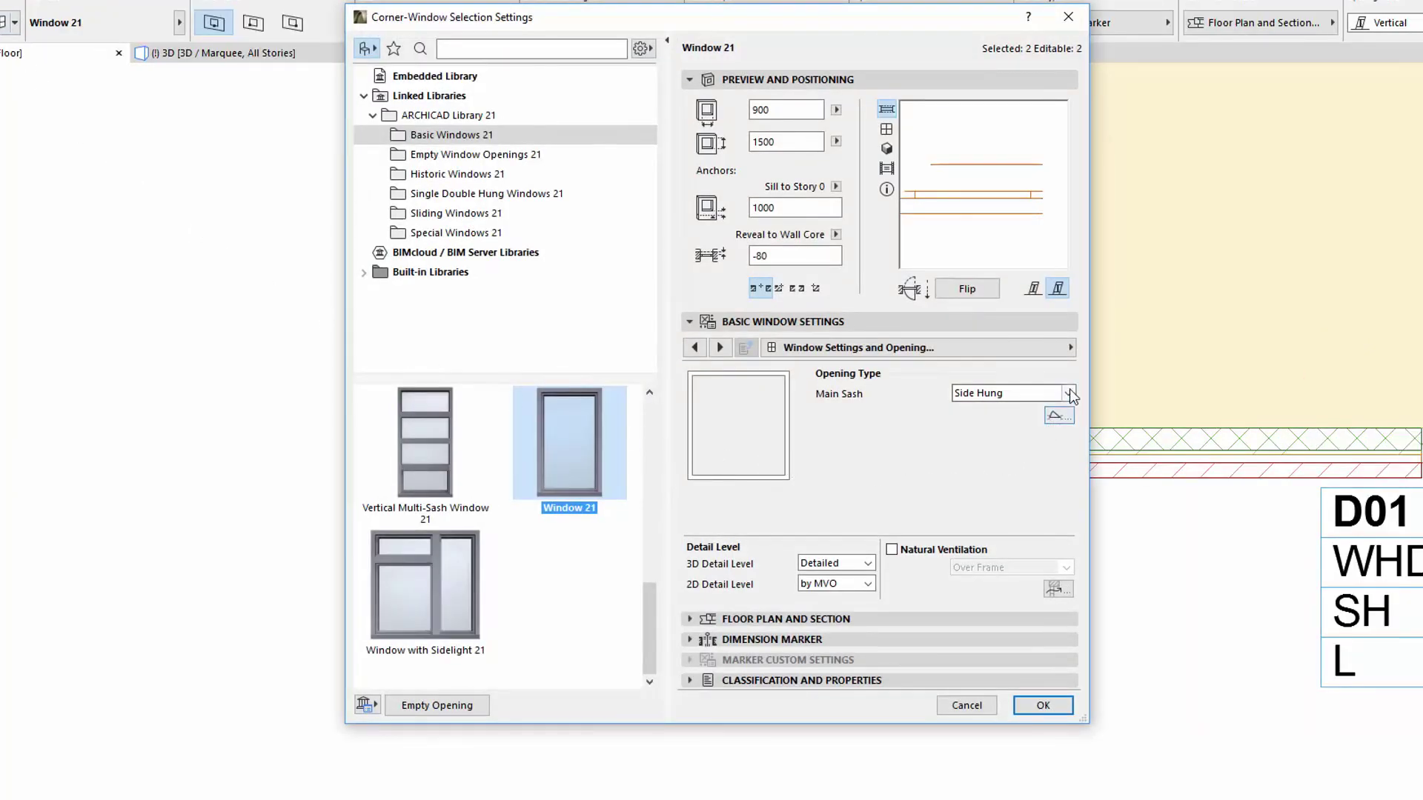
{"action": "left_click", "coordinate": [1068, 394]}
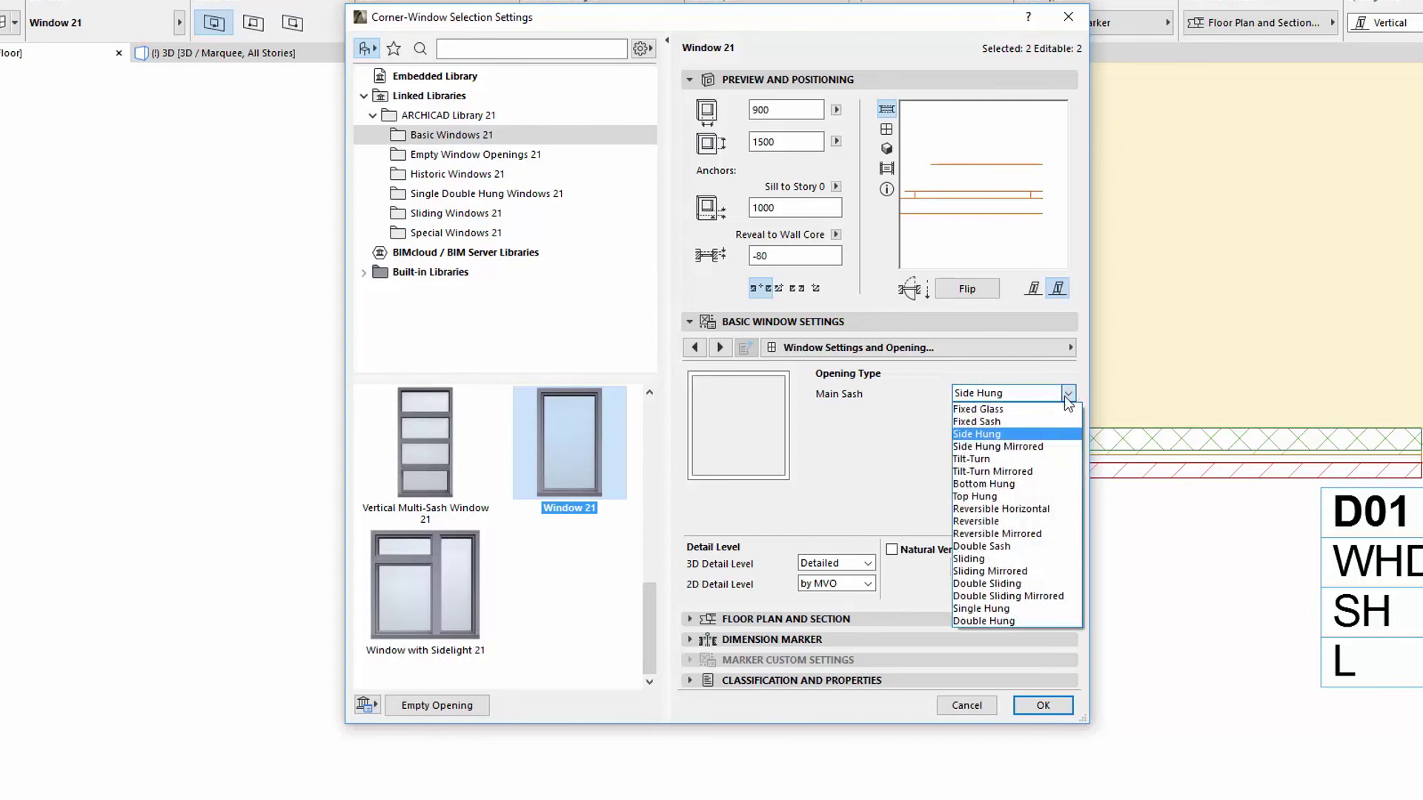
{"action": "left_click", "coordinate": [1066, 411]}
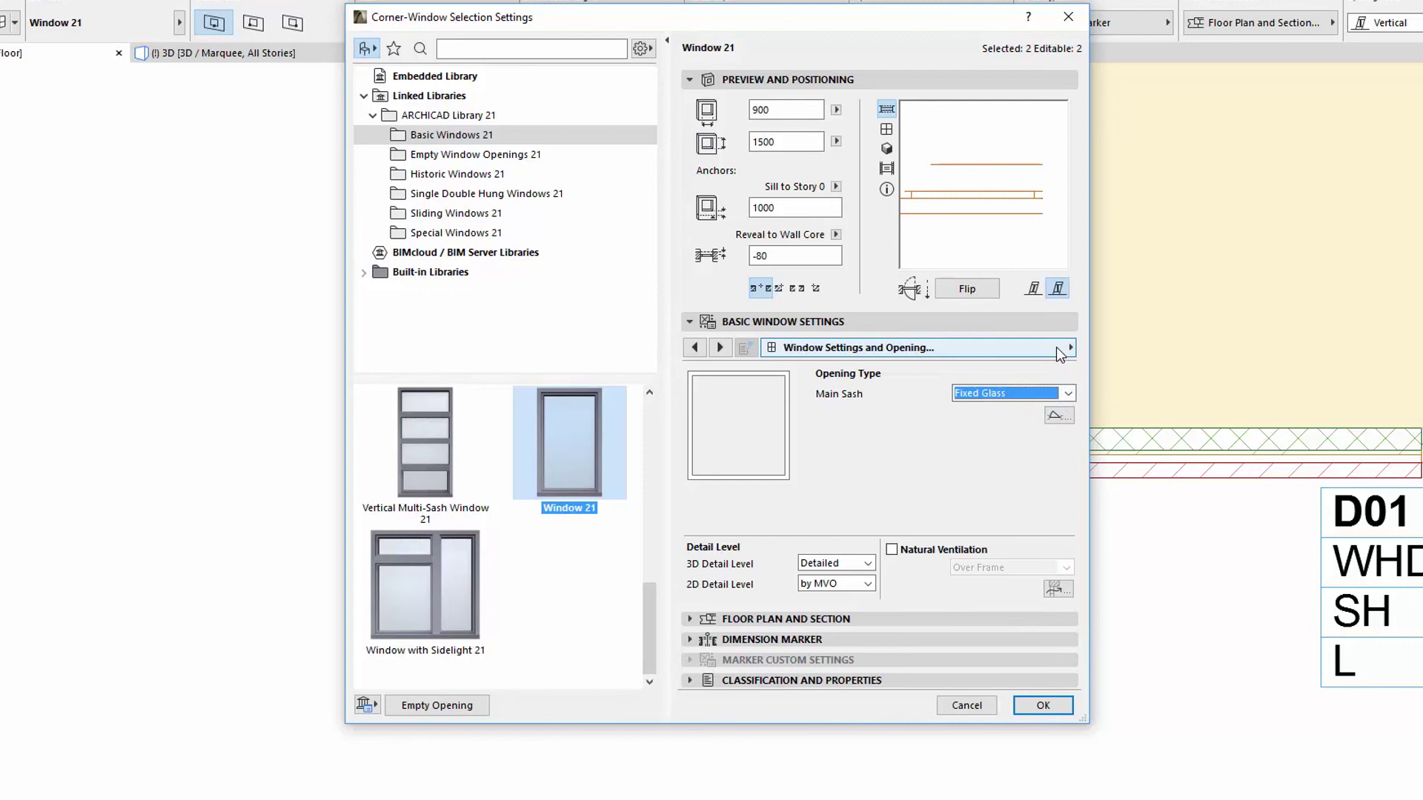
On the Custom Corner page, set the Corner Connection Type to Glass.
{"action": "left_click", "coordinate": [1061, 353]}
{"action": "scroll", "coordinate": [1189, 487], "scroll_direction": "down", "scroll_amount": 3}
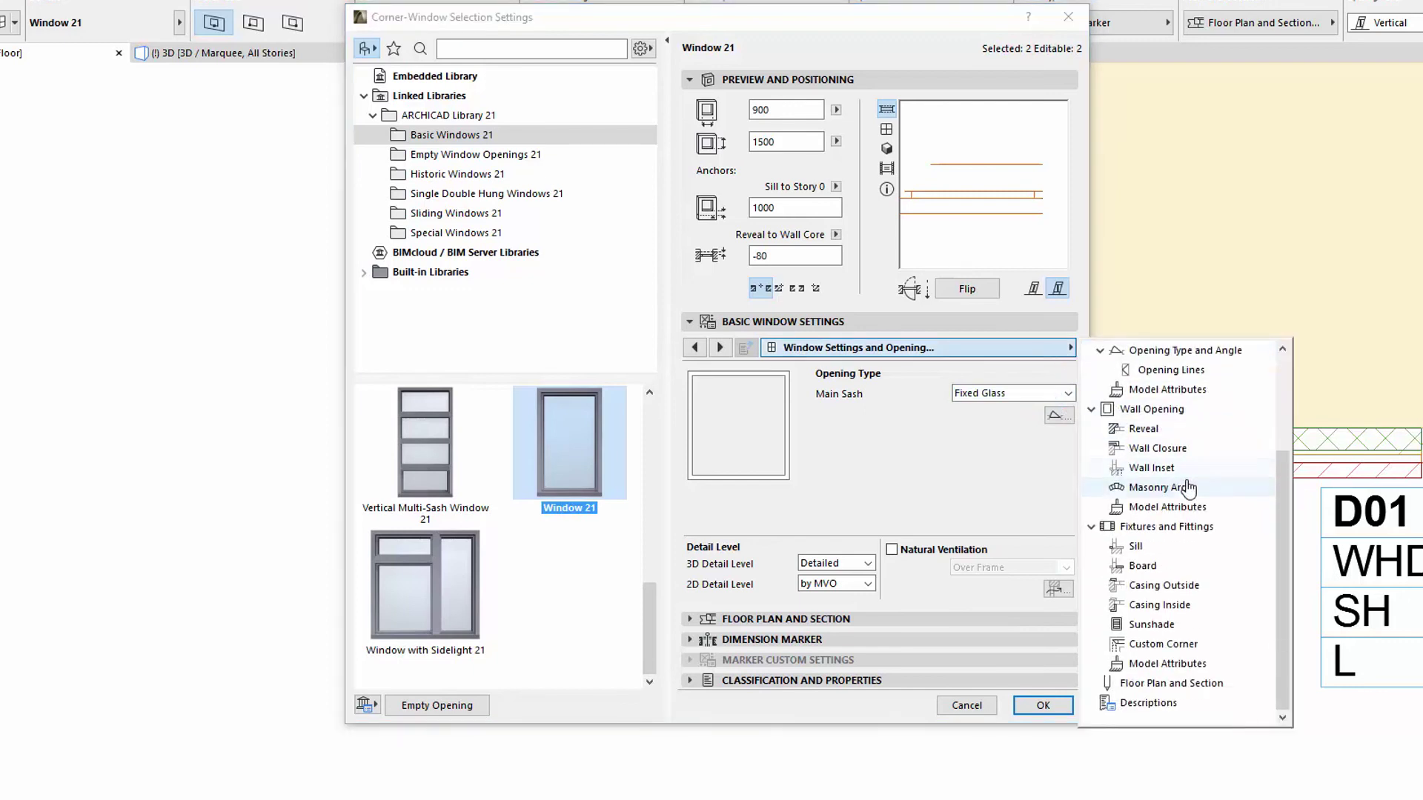
{"action": "left_click", "coordinate": [1216, 649]}
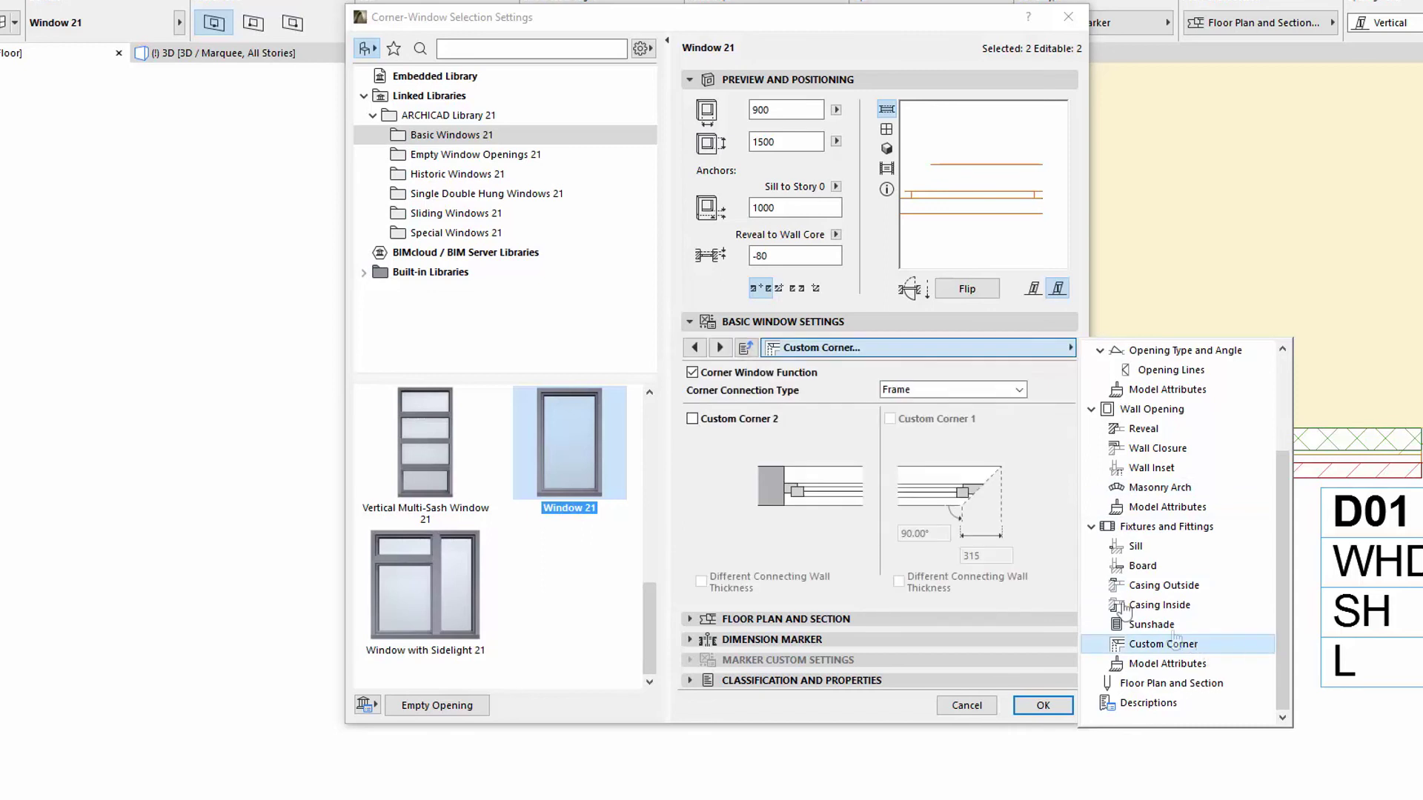
{"action": "left_click", "coordinate": [1020, 395]}
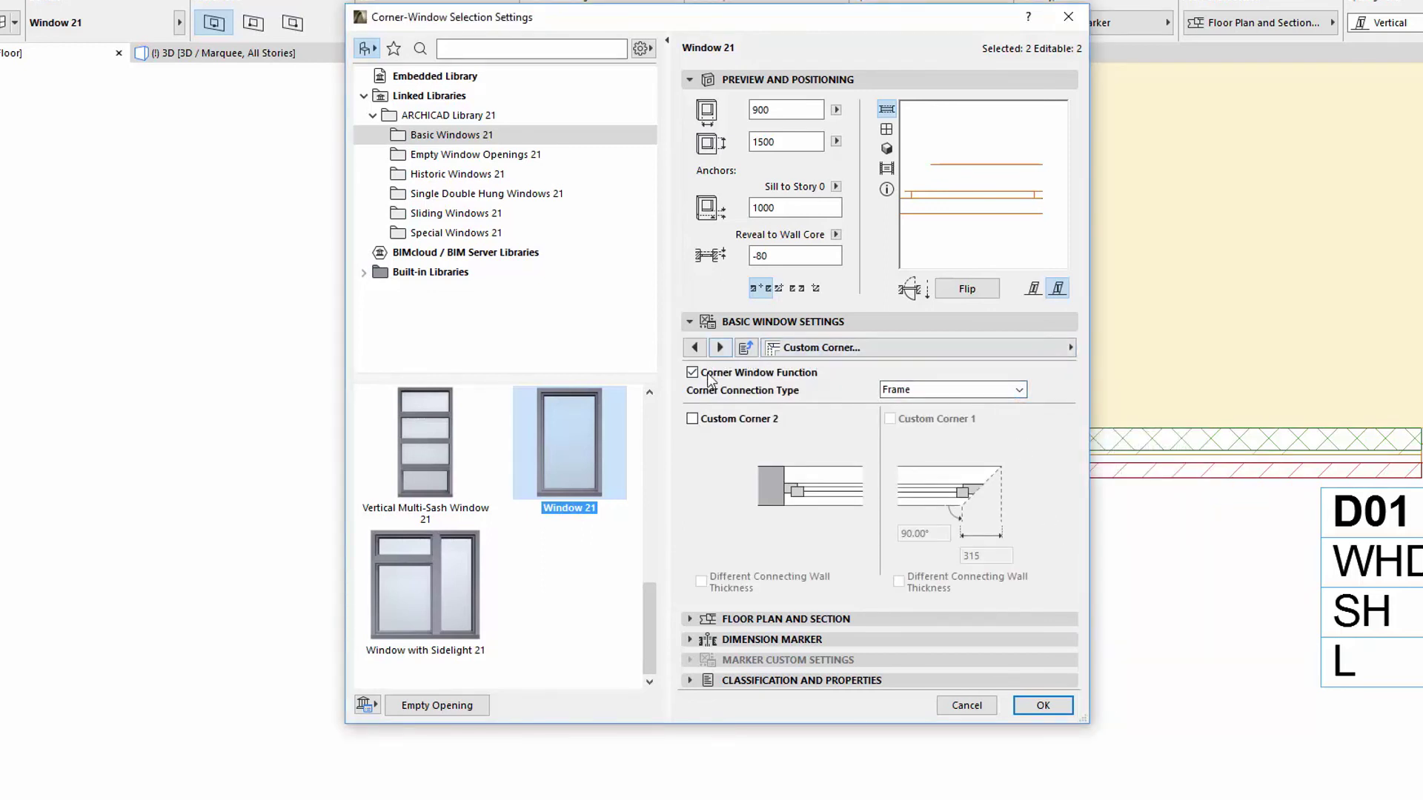
{"action": "left_click", "coordinate": [1020, 390]}
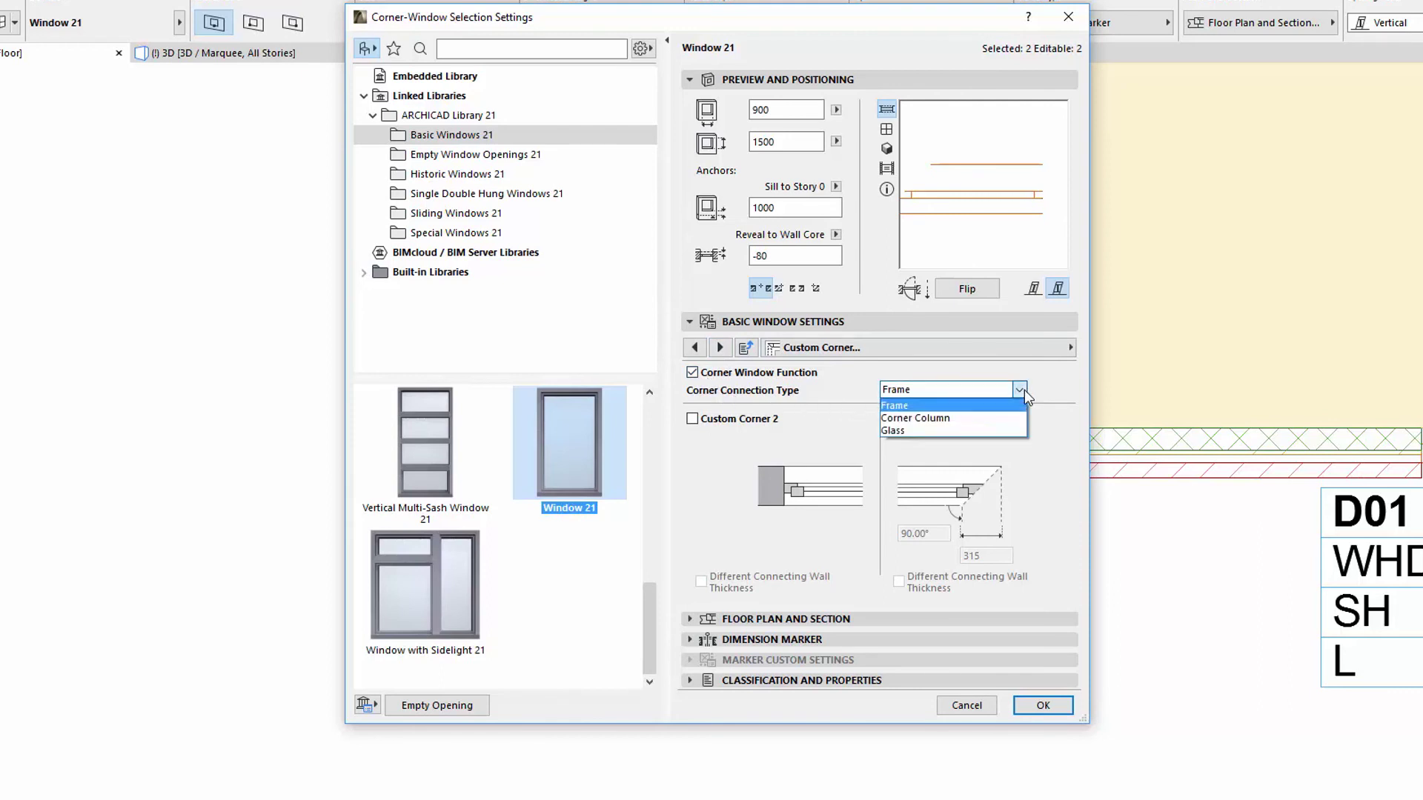
{"action": "left_click", "coordinate": [1009, 431]}
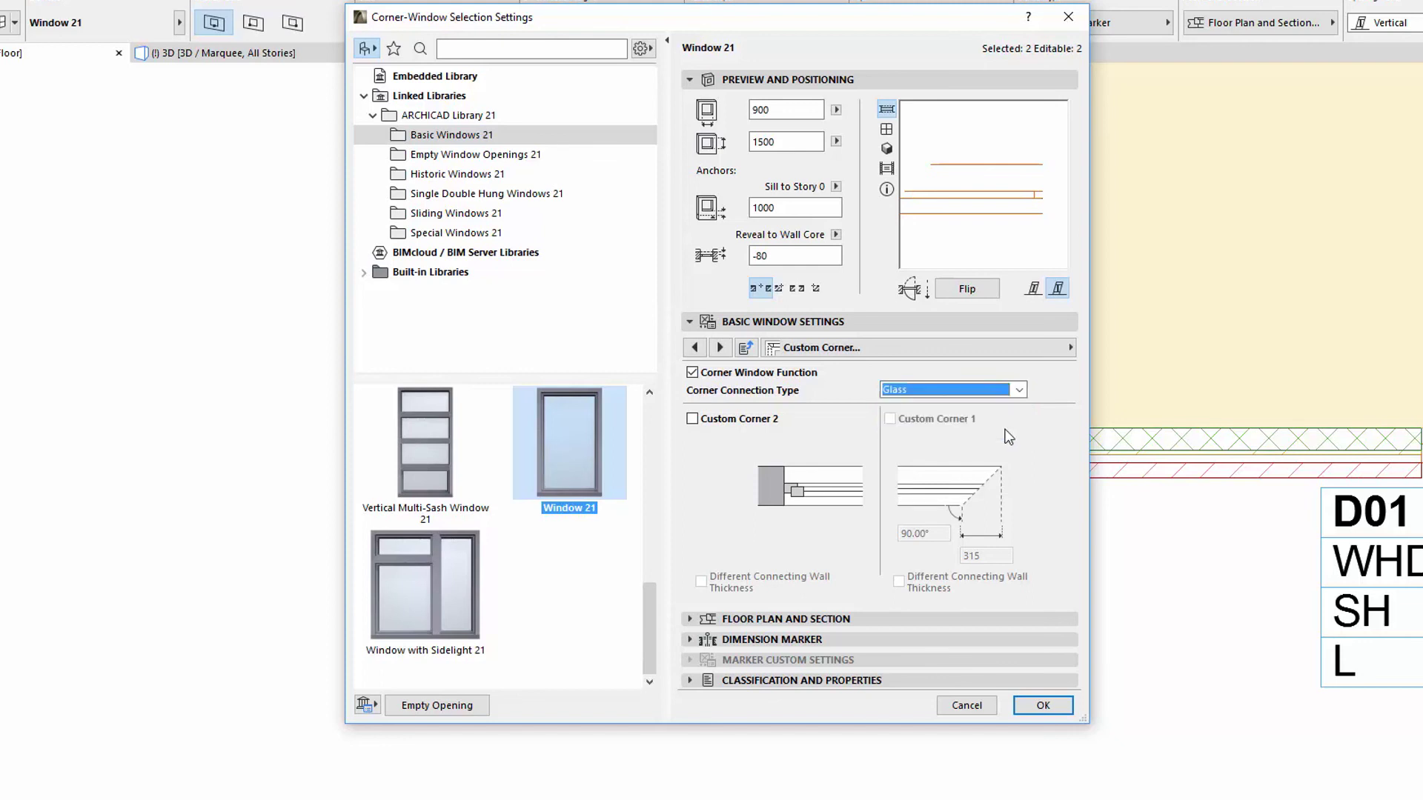
Apply the glass corner settings, deselect the window and view the brick corner in 3D.
{"action": "left_click", "coordinate": [1060, 706]}
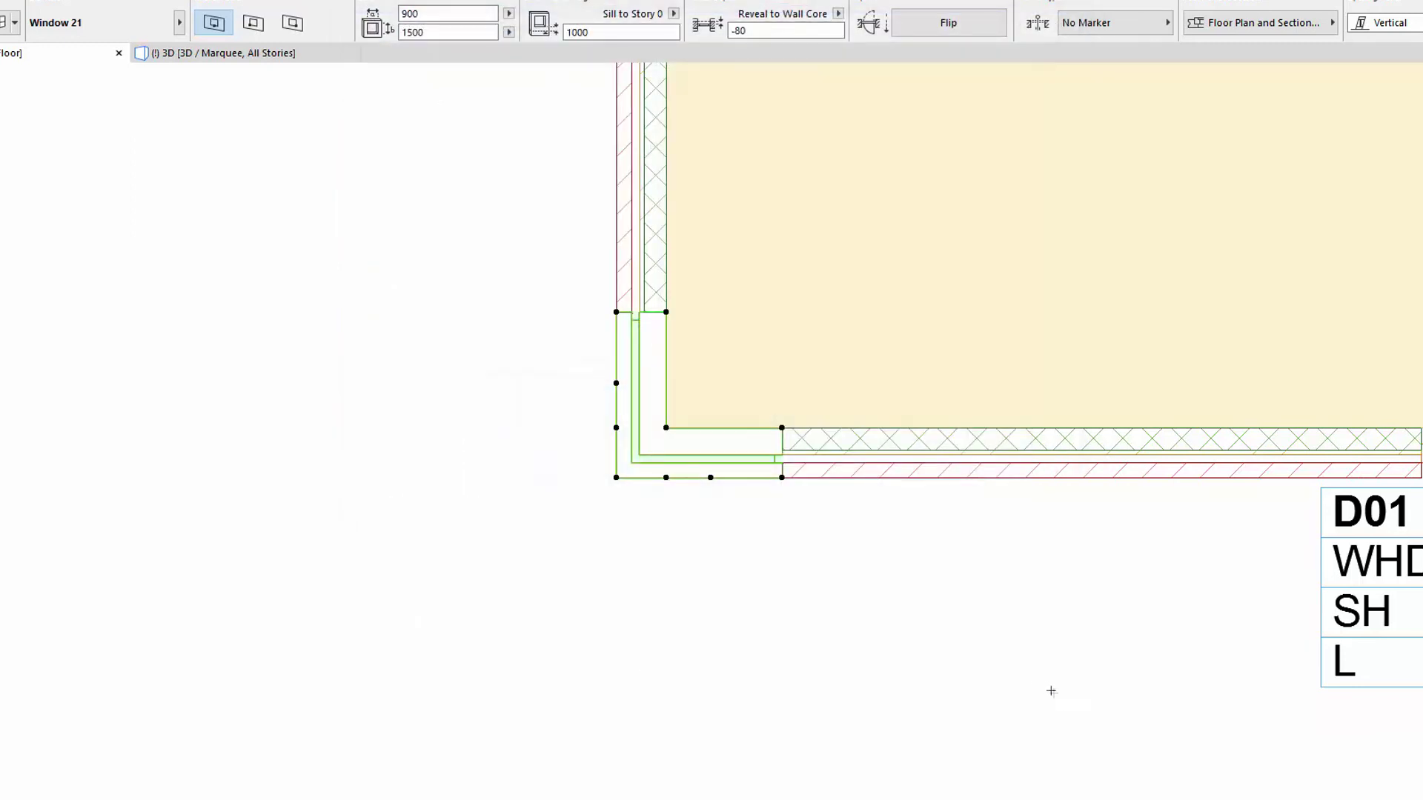
{"action": "scroll", "coordinate": [658, 517], "scroll_direction": "up", "scroll_amount": 4}
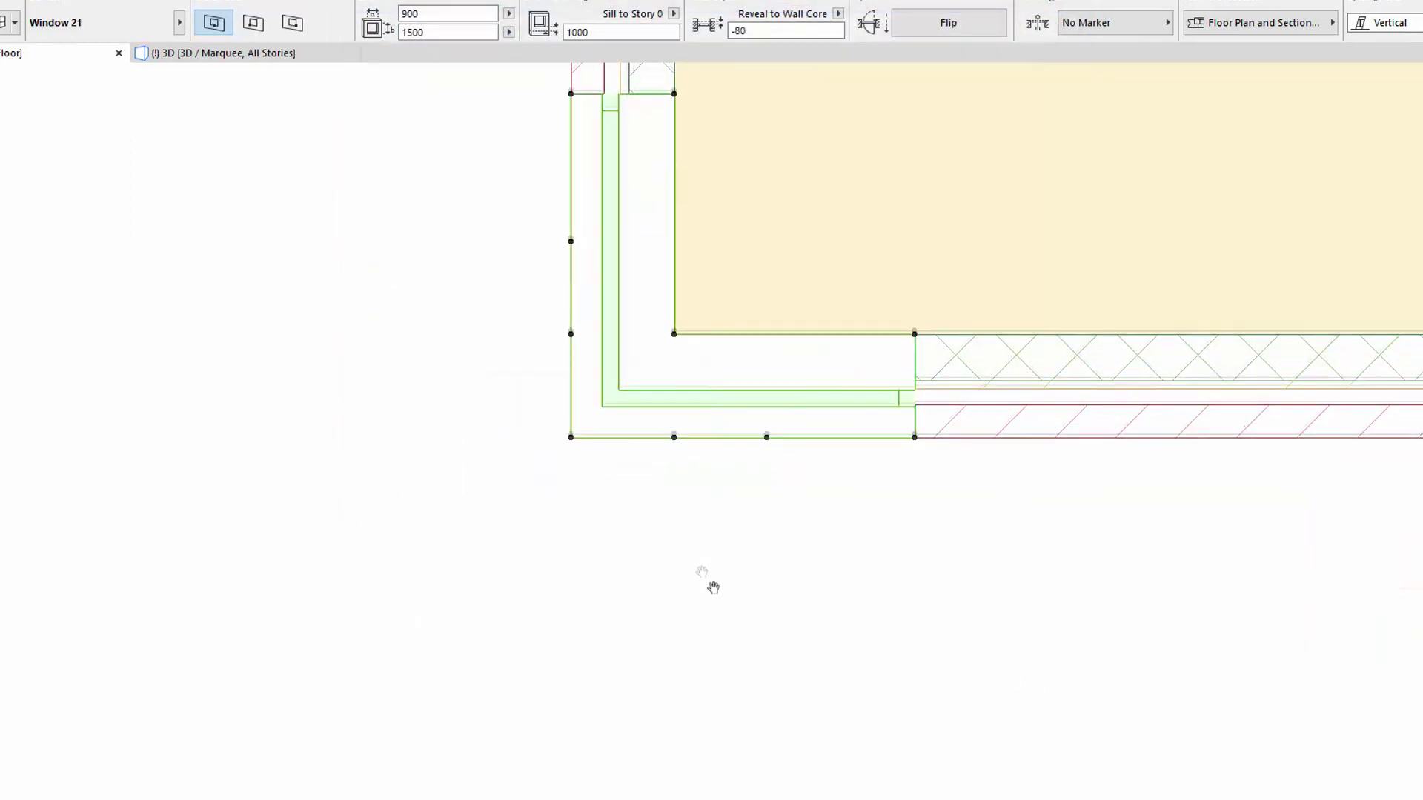
{"action": "key", "text": "Escape"}
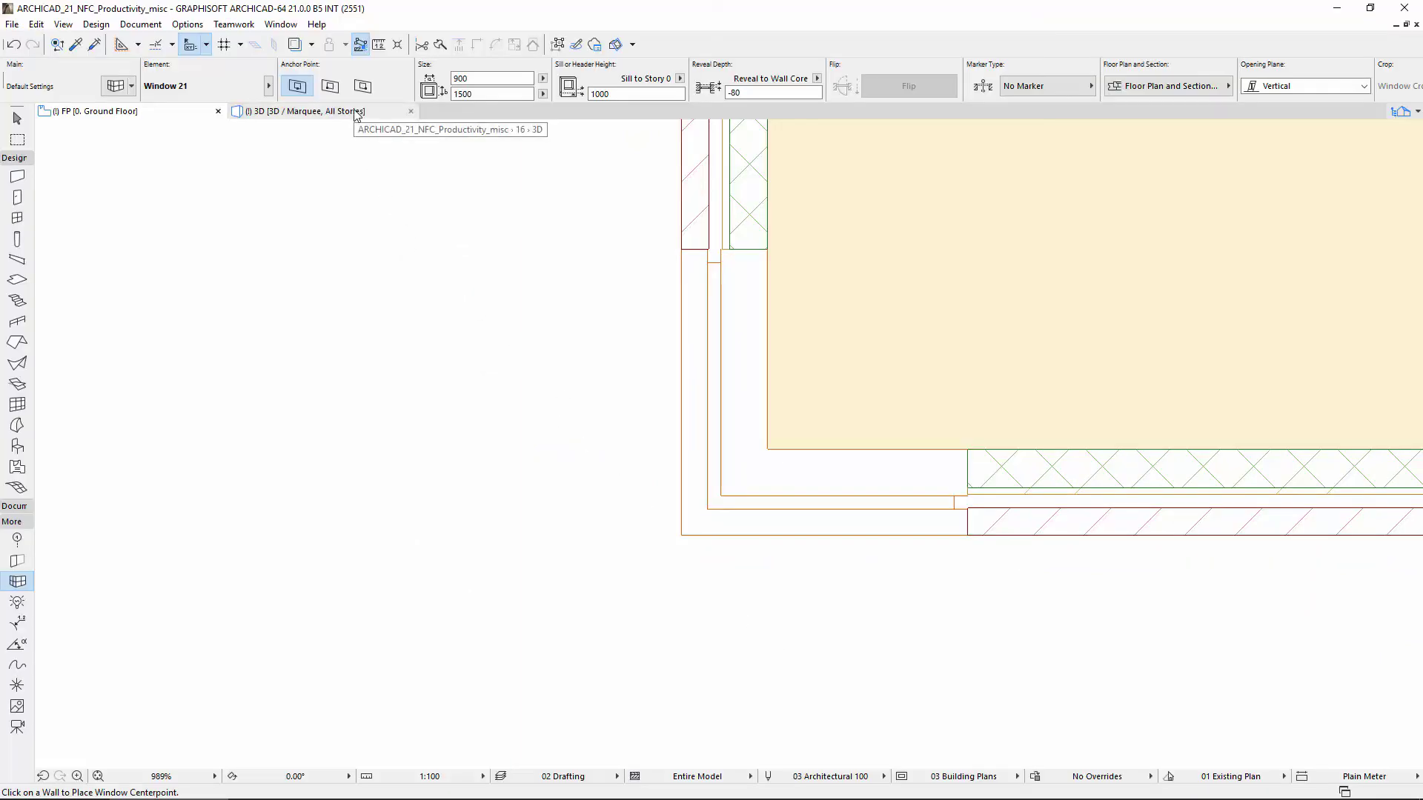
{"action": "left_click", "coordinate": [357, 115]}
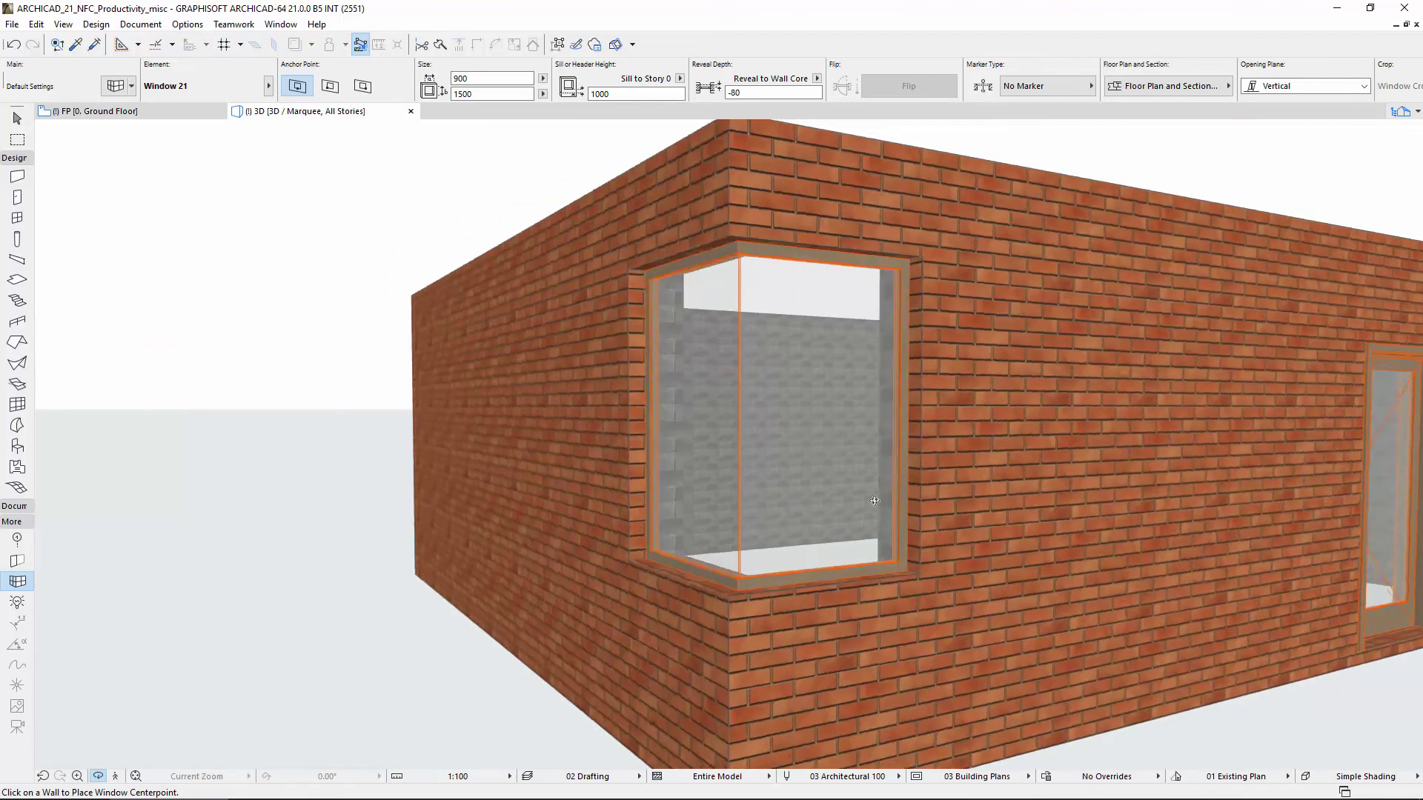